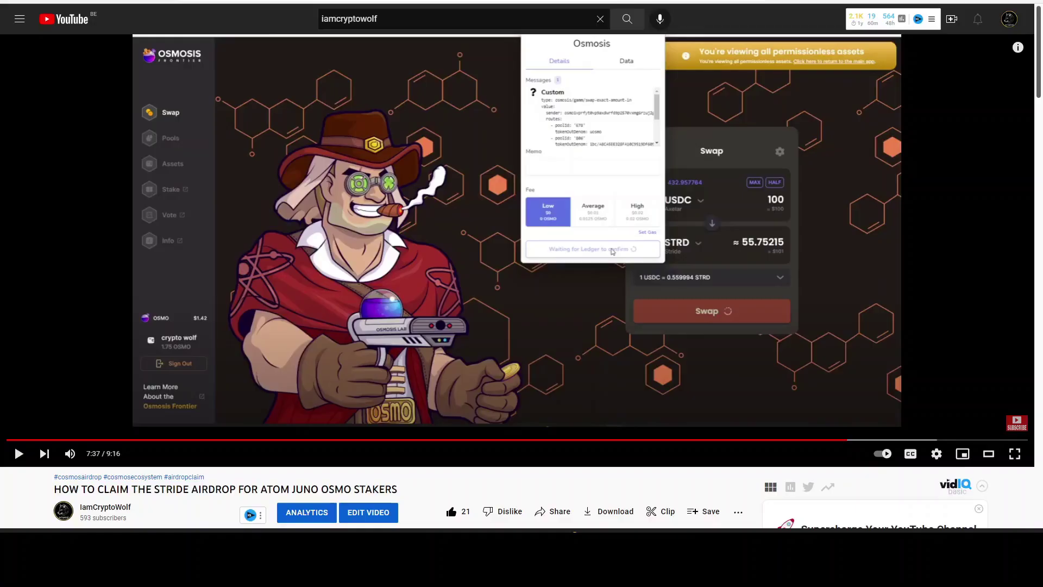
Step: Scroll the Stride airdrop tutorial page down toward the viewer comments
{"action": "scroll", "coordinate": [486, 478], "scroll_direction": "down", "scroll_amount": 1}
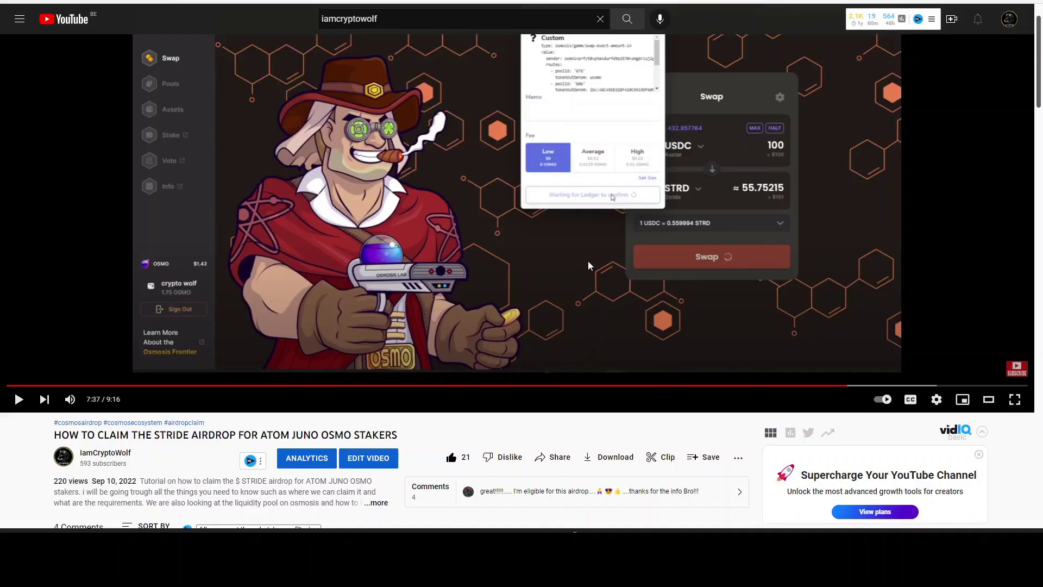
Step: Scroll through the four comments, then back up to the paused video and its title
{"action": "scroll", "coordinate": [593, 324], "scroll_direction": "down", "scroll_amount": 5}
{"action": "scroll", "coordinate": [593, 325], "scroll_direction": "down", "scroll_amount": 5}
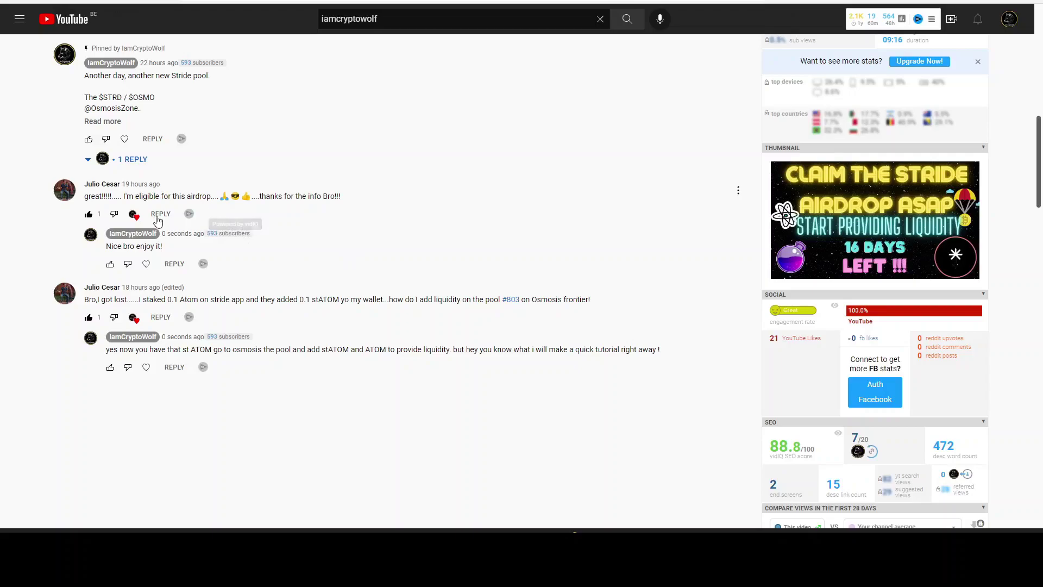
{"action": "mouse_move", "coordinate": [407, 216]}
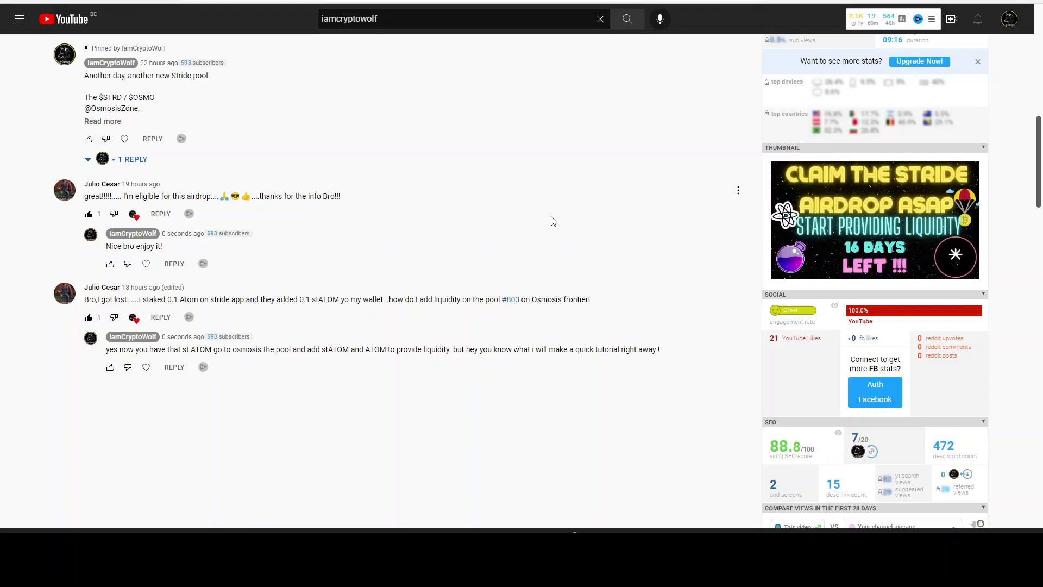
{"action": "mouse_move", "coordinate": [638, 264]}
{"action": "scroll", "coordinate": [638, 265], "scroll_direction": "up", "scroll_amount": 7}
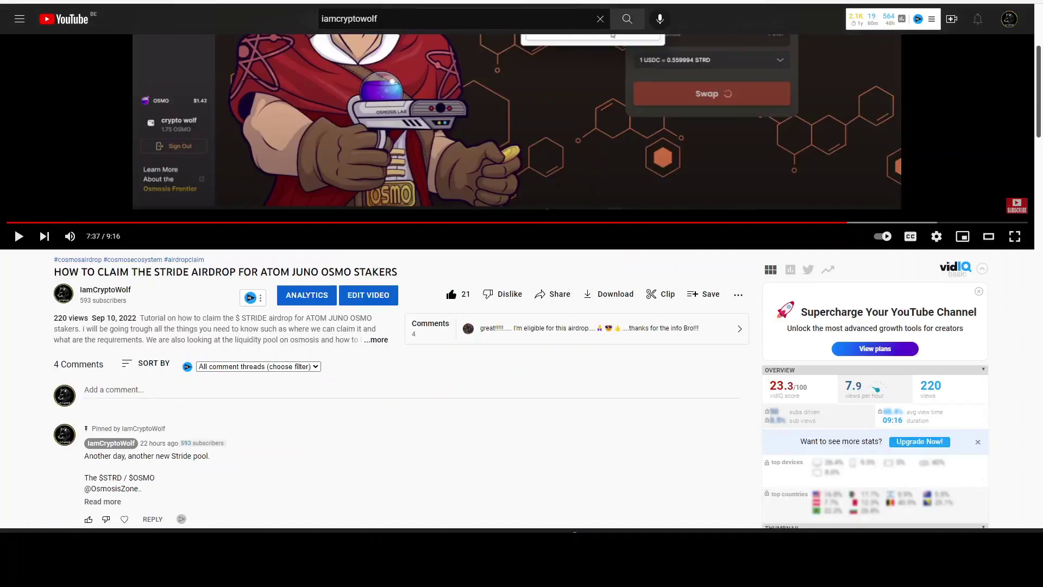
Step: Connect the wallet on Stride and start a liquid stake of 0.7 ATOM for 0.70 stATOM
{"action": "left_click", "coordinate": [771, 1]}
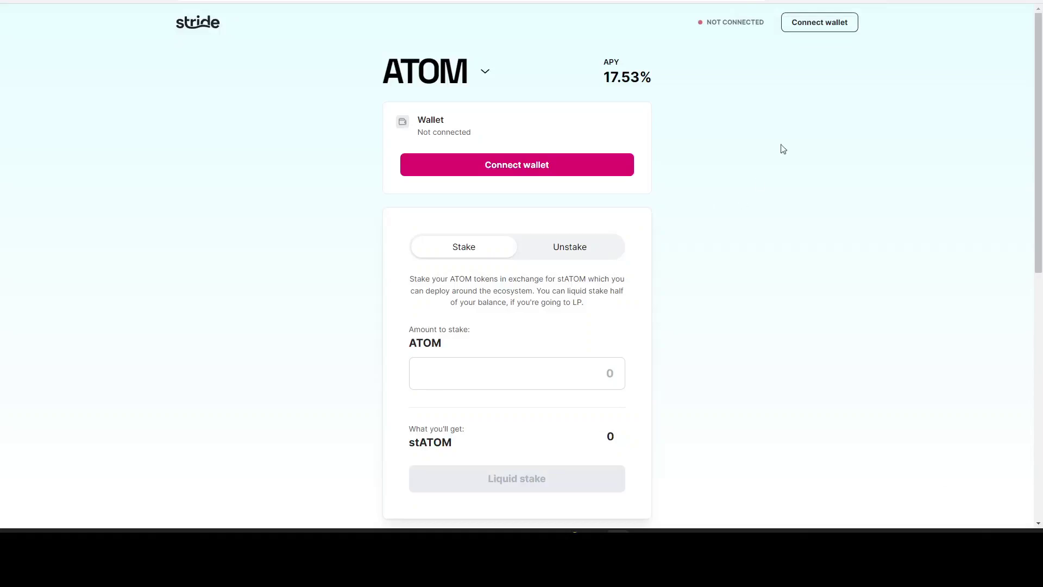
{"action": "left_click", "coordinate": [805, 30]}
{"action": "scroll", "coordinate": [630, 201], "scroll_direction": "down", "scroll_amount": 1}
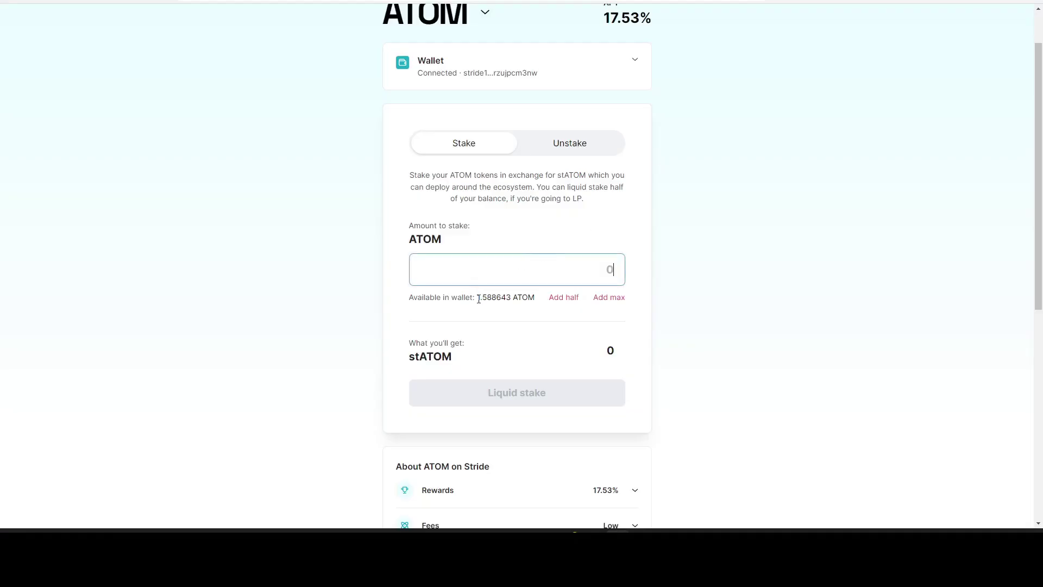
{"action": "left_click_drag", "start_coordinate": [475, 297], "coordinate": [536, 303]}
{"action": "left_click", "coordinate": [522, 278]}
{"action": "type", "text": "0."}
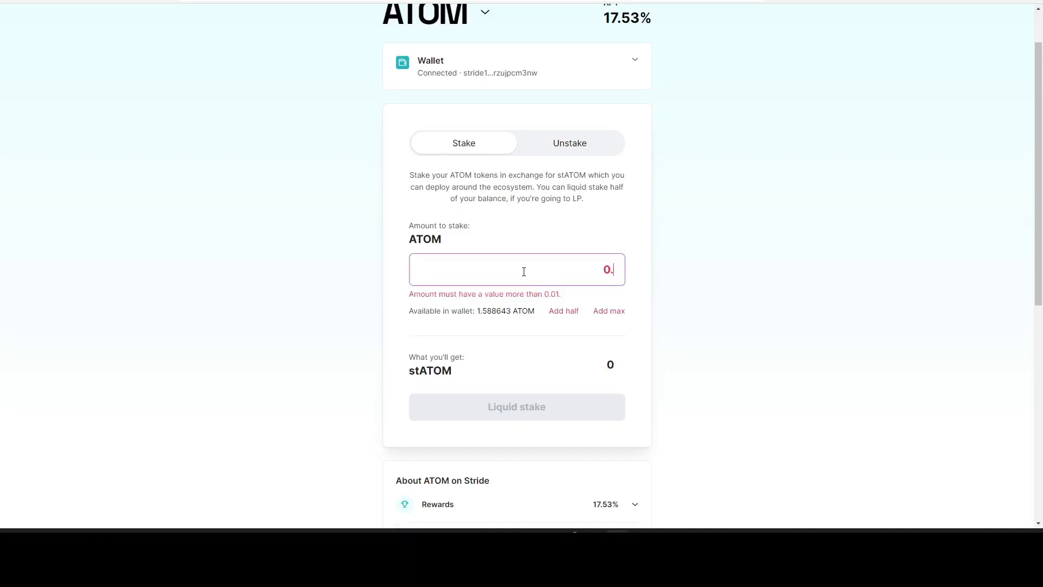
{"action": "type", "text": "7"}
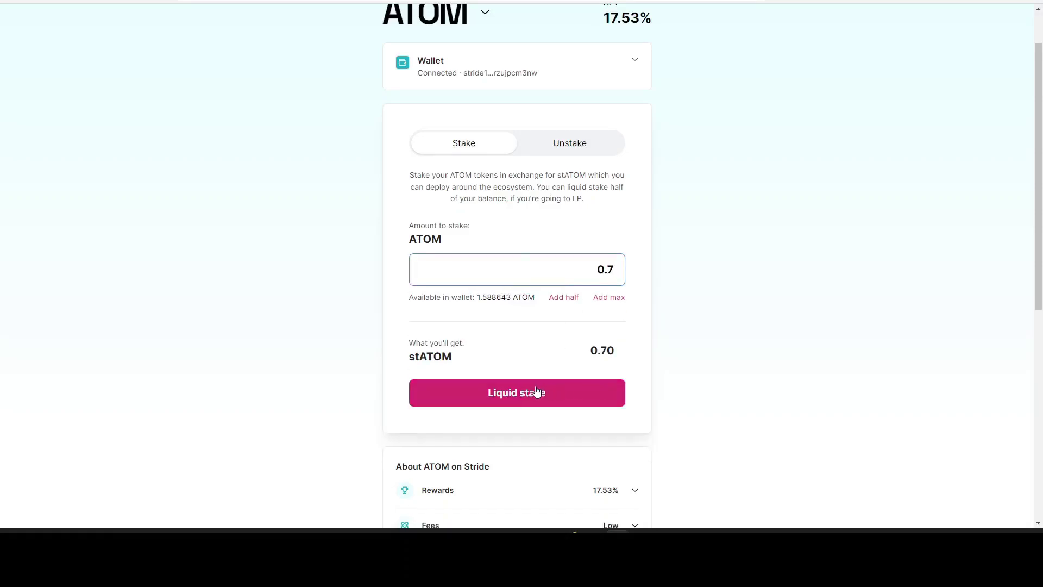
{"action": "left_click", "coordinate": [522, 391]}
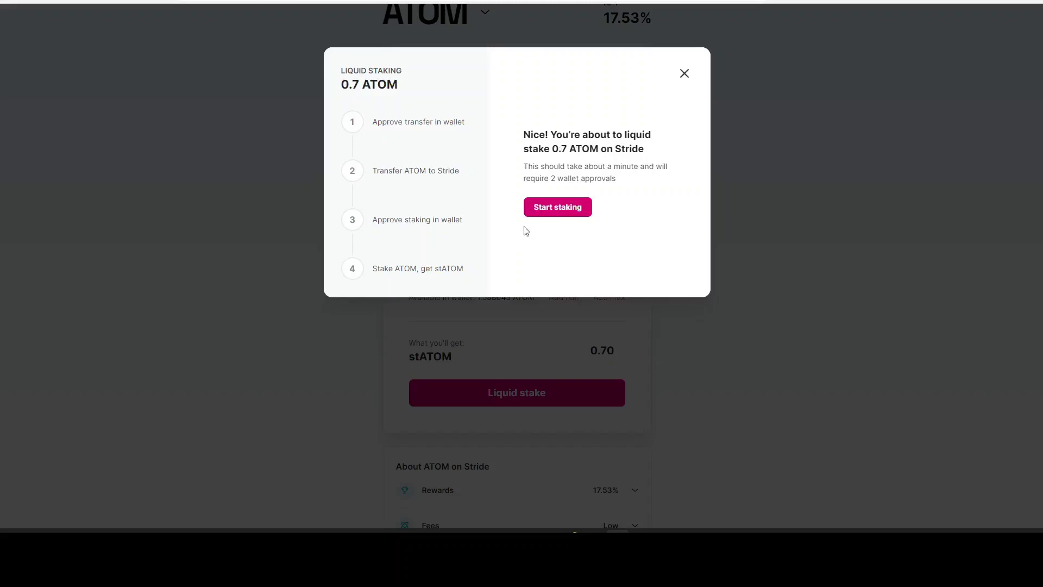
Step: Start staking 0.5 ATOM and approve it with a low fee in Keplr, which ends in an error
{"action": "left_click", "coordinate": [562, 214]}
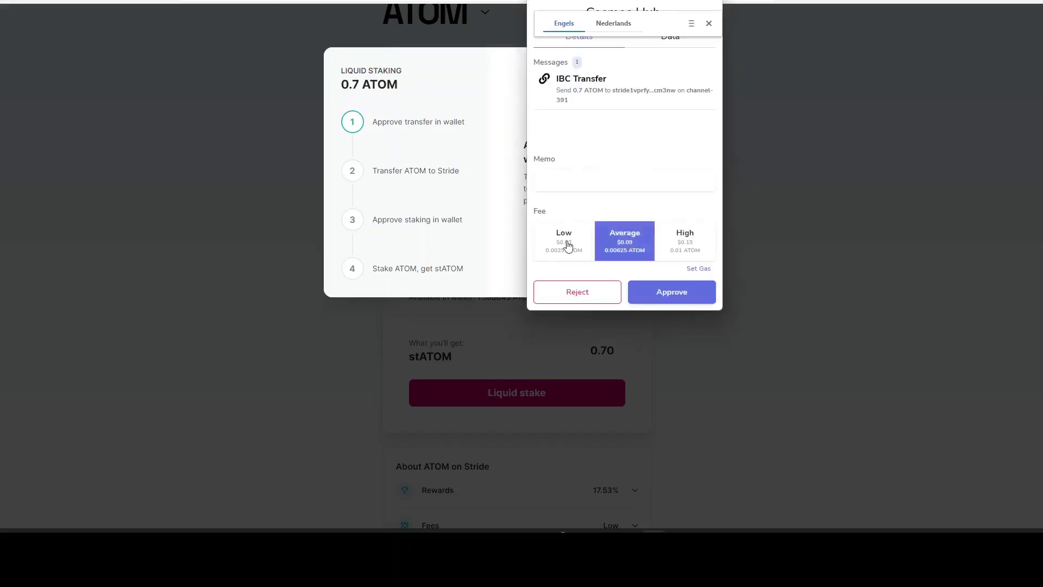
{"action": "left_click", "coordinate": [565, 241]}
{"action": "left_click", "coordinate": [673, 293]}
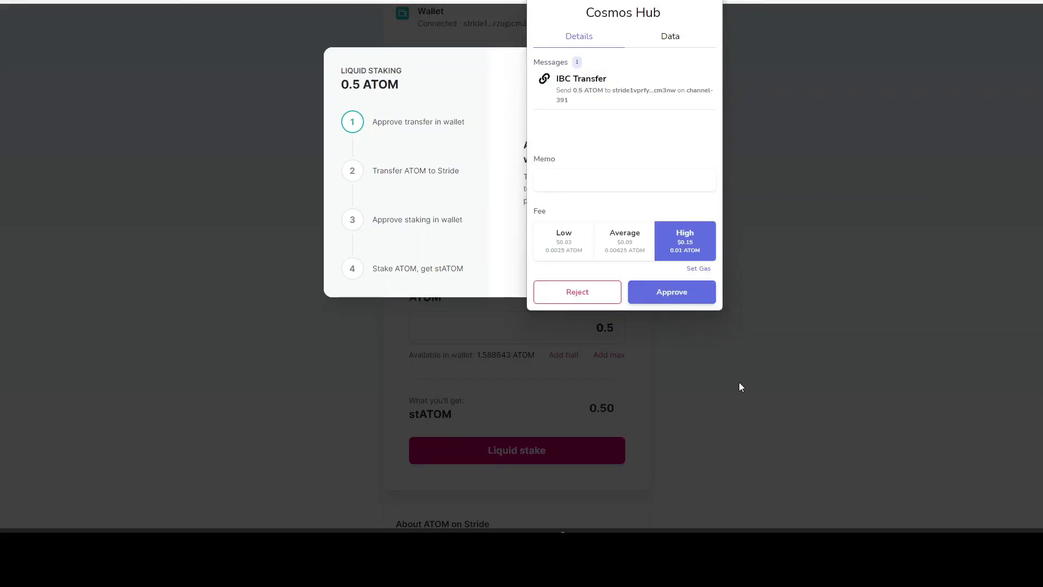
{"action": "left_click", "coordinate": [687, 297]}
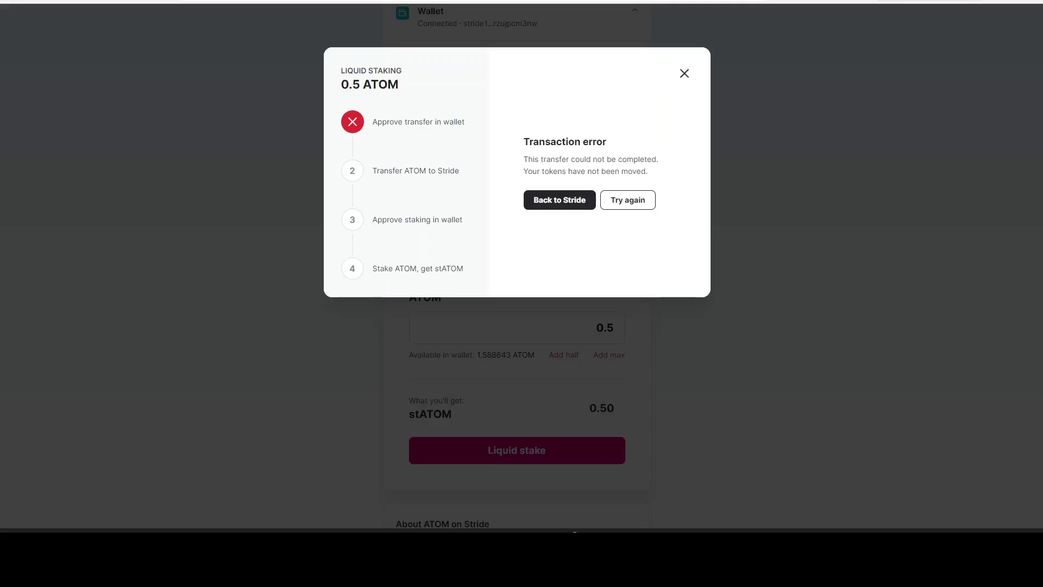
{"action": "left_click", "coordinate": [869, 5]}
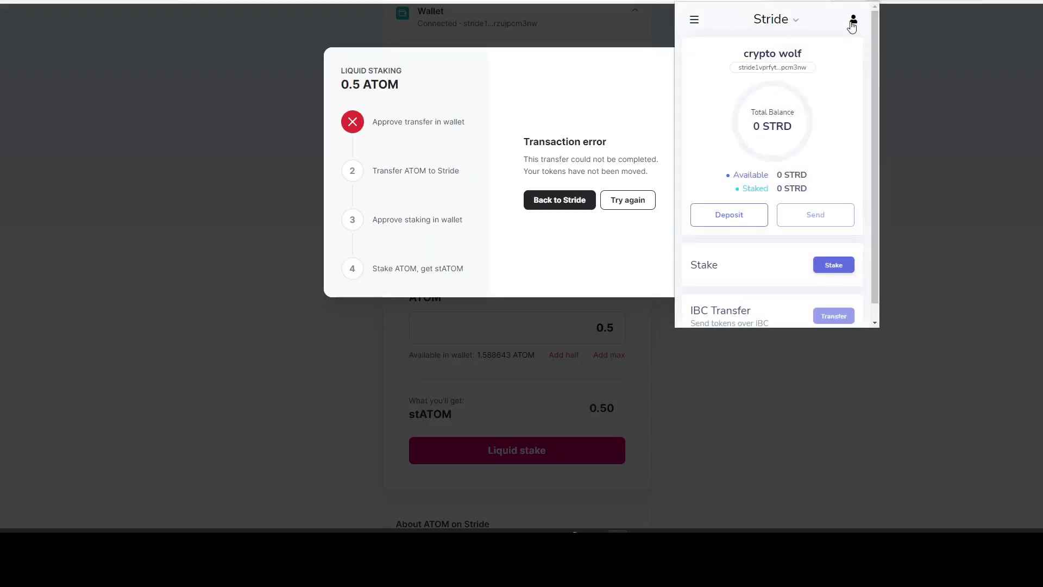
{"action": "left_click", "coordinate": [852, 26]}
{"action": "left_click", "coordinate": [849, 47]}
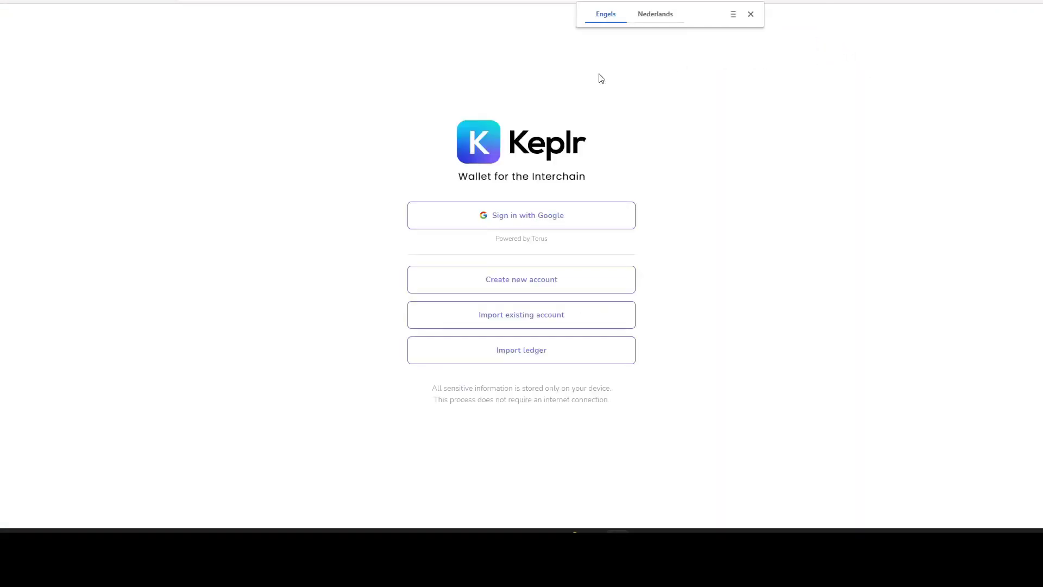
{"action": "left_click", "coordinate": [529, 287]}
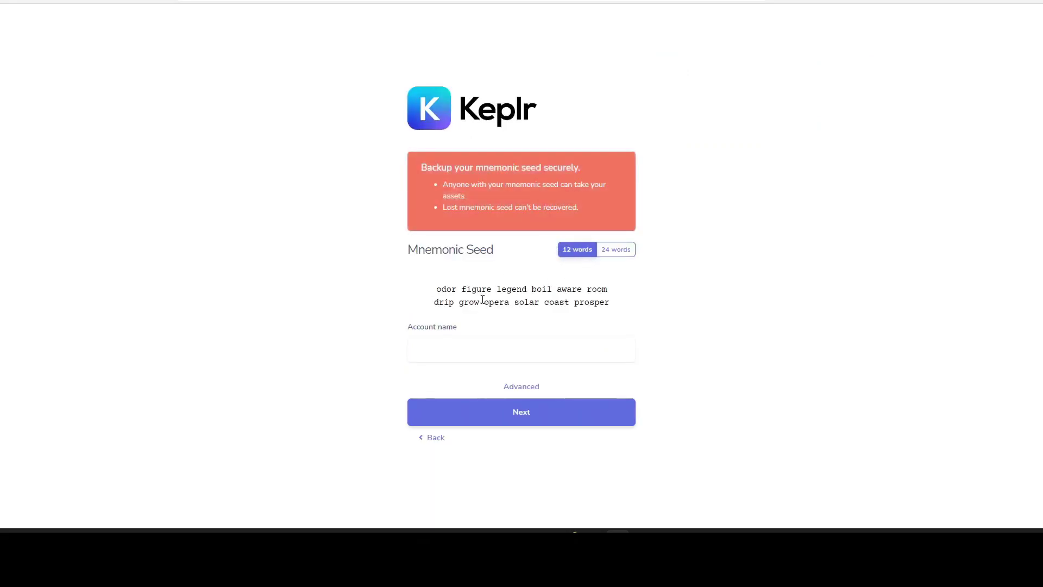
{"action": "left_click_drag", "start_coordinate": [434, 288], "coordinate": [442, 426]}
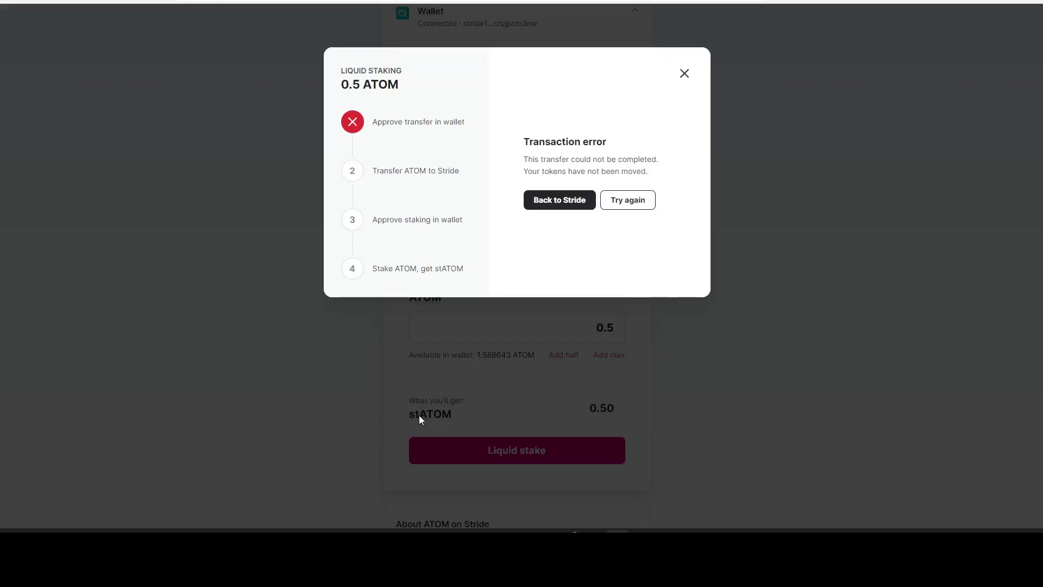
Step: Dismiss the transaction error, restart the 0.5 ATOM liquid stake, then cancel its confirmation
{"action": "left_click", "coordinate": [684, 74]}
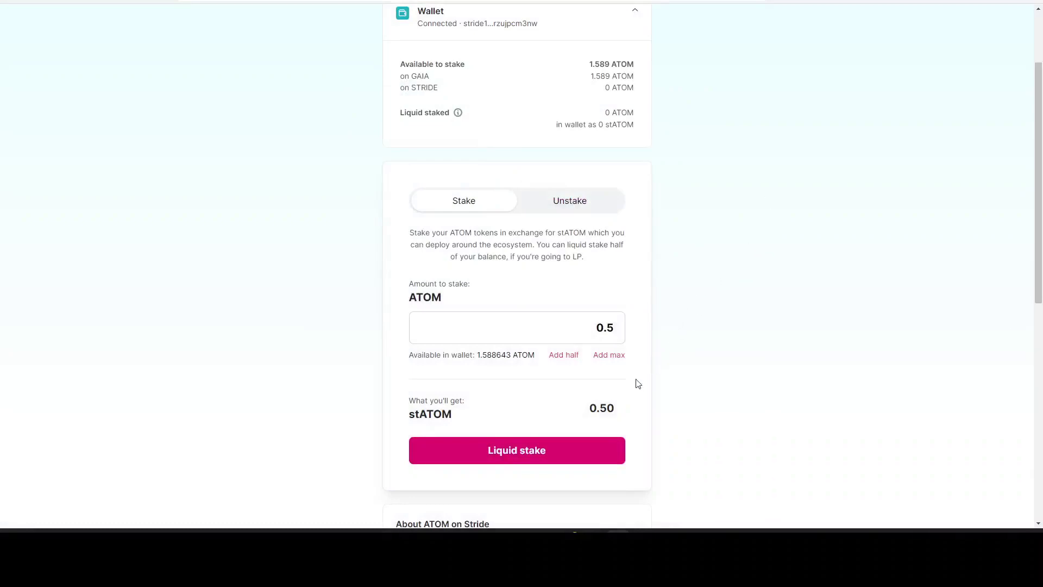
{"action": "left_click", "coordinate": [568, 328]}
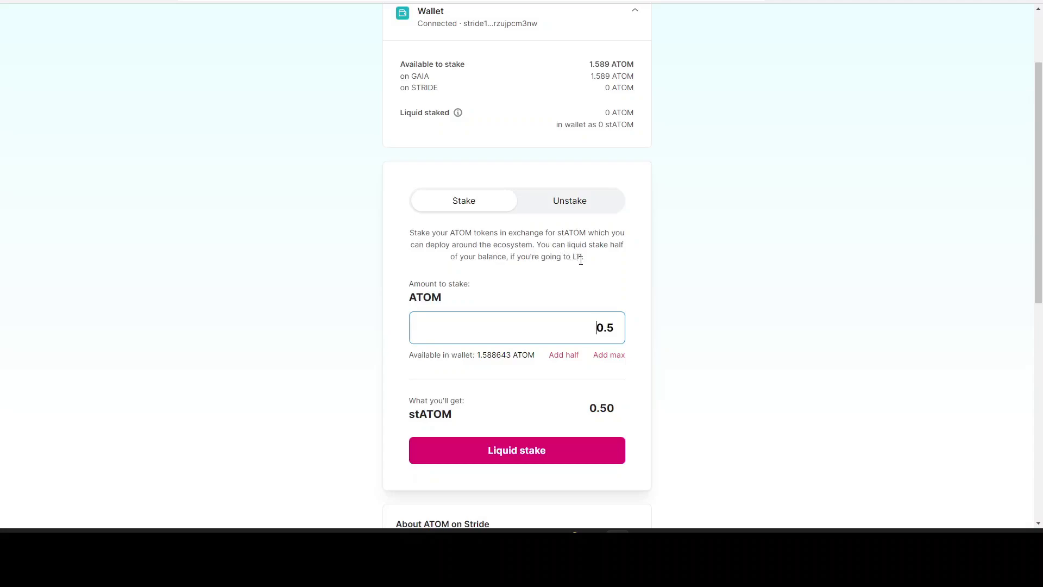
{"action": "left_click", "coordinate": [598, 266]}
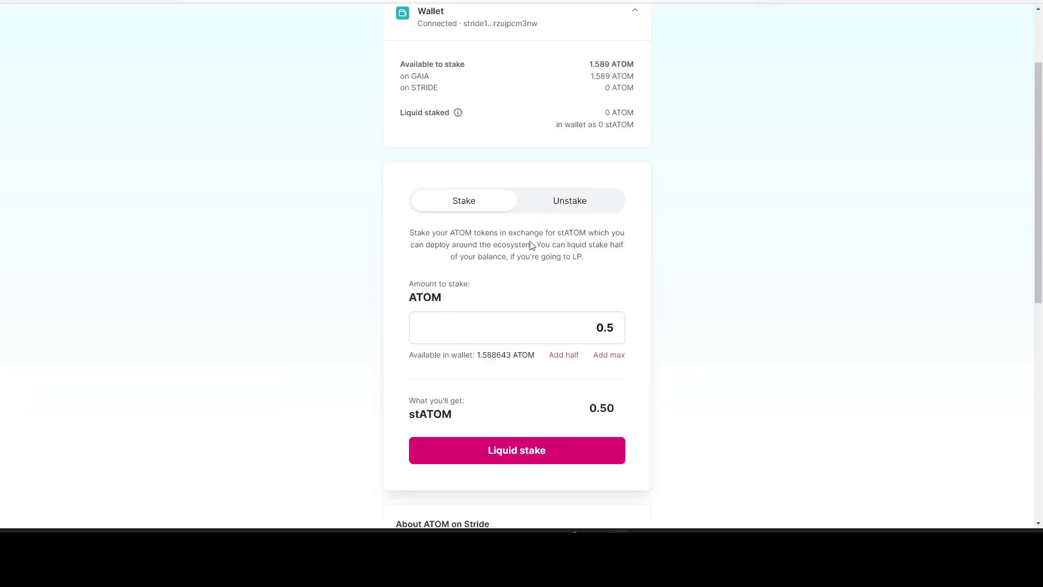
{"action": "left_click", "coordinate": [512, 456]}
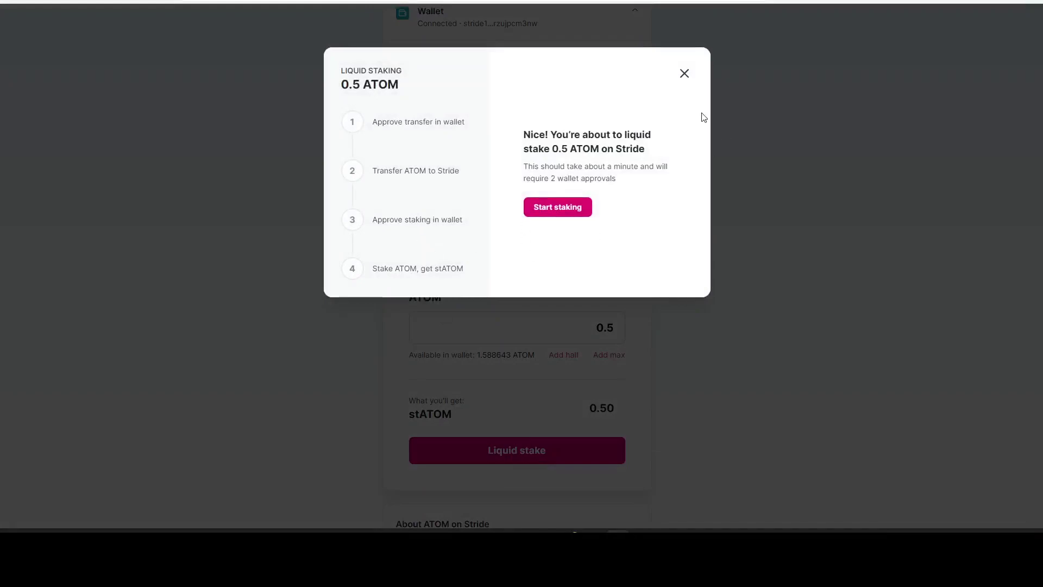
{"action": "left_click", "coordinate": [683, 74]}
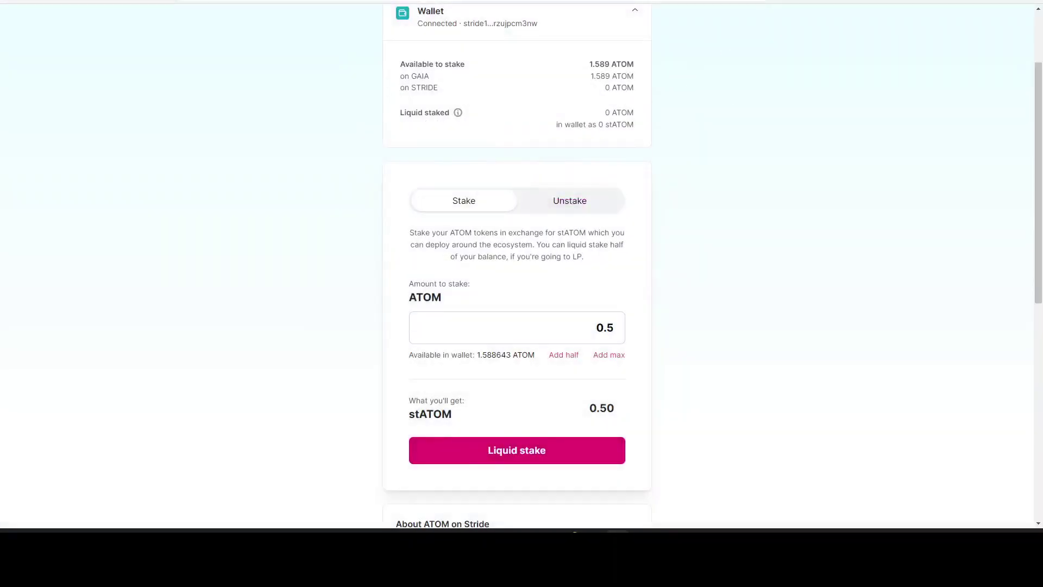
{"action": "scroll", "coordinate": [176, 291], "scroll_direction": "down", "scroll_amount": 7}
Step: Read the creator's new reply asking about a Ledger, then switch to Osmosis Frontier
{"action": "scroll", "coordinate": [177, 291], "scroll_direction": "down", "scroll_amount": 3}
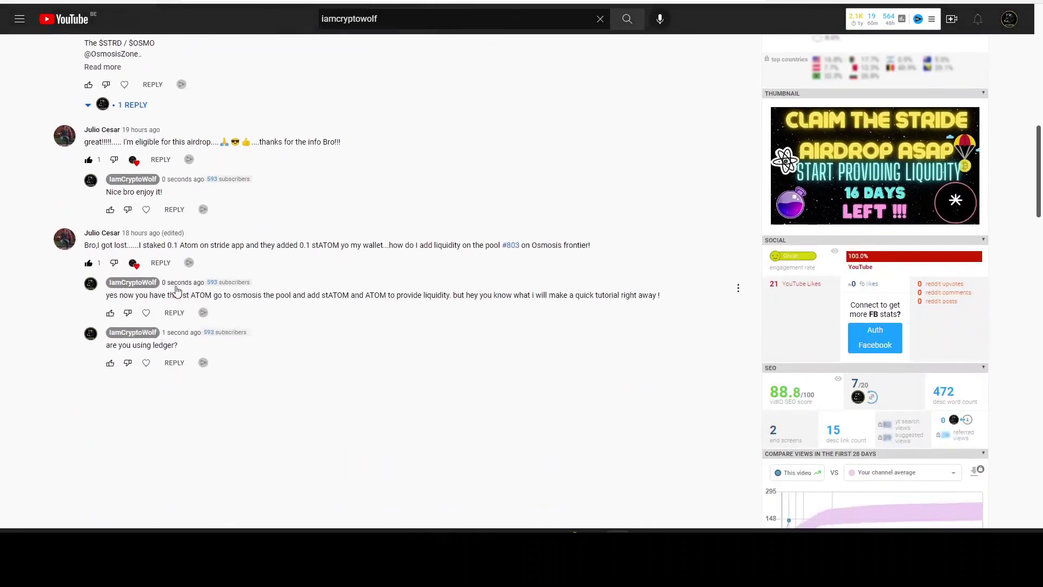
{"action": "mouse_move", "coordinate": [363, 244]}
{"action": "left_click", "coordinate": [722, 1]}
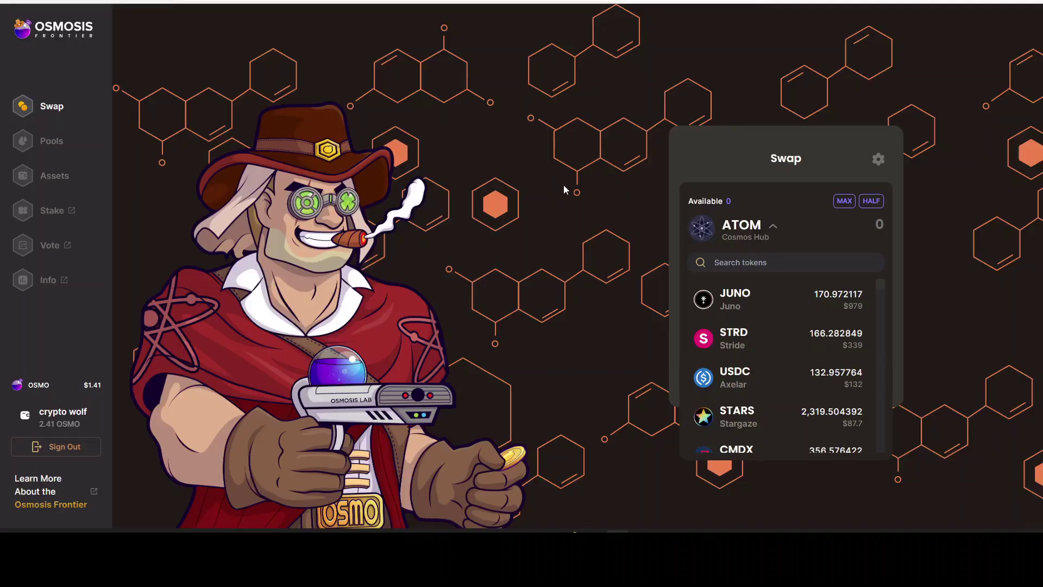
Step: Set up a USDC-to-stATOM swap, entering 50 as the amount
{"action": "left_click", "coordinate": [758, 387]}
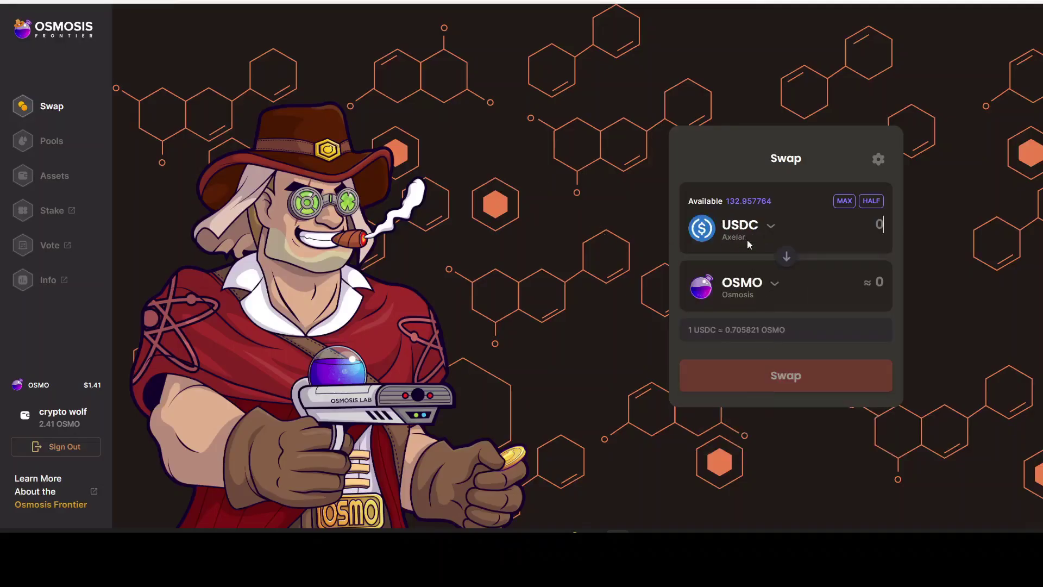
{"action": "left_click", "coordinate": [754, 289]}
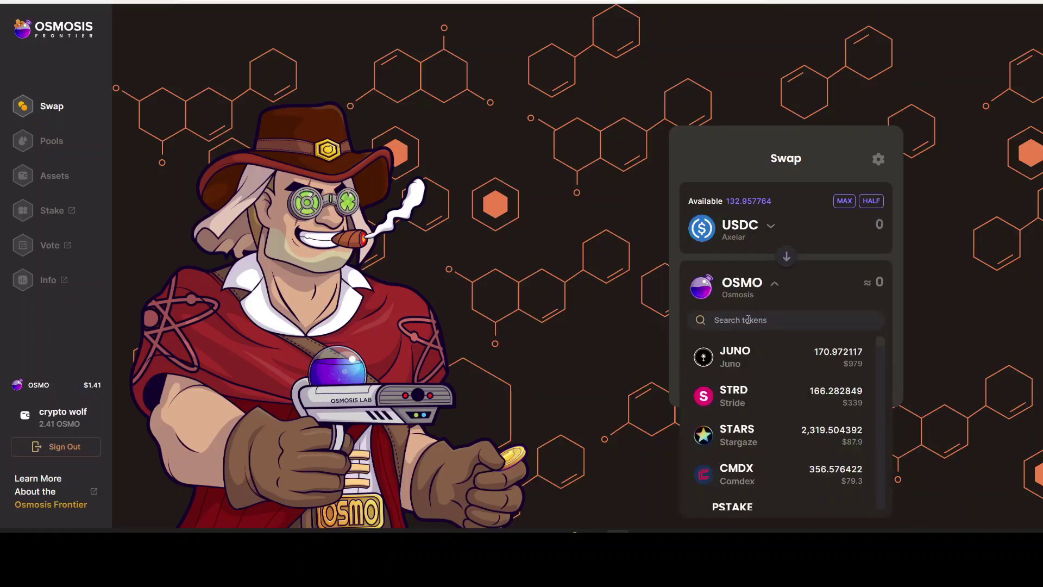
{"action": "type", "text": "st"}
{"action": "left_click", "coordinate": [749, 352]}
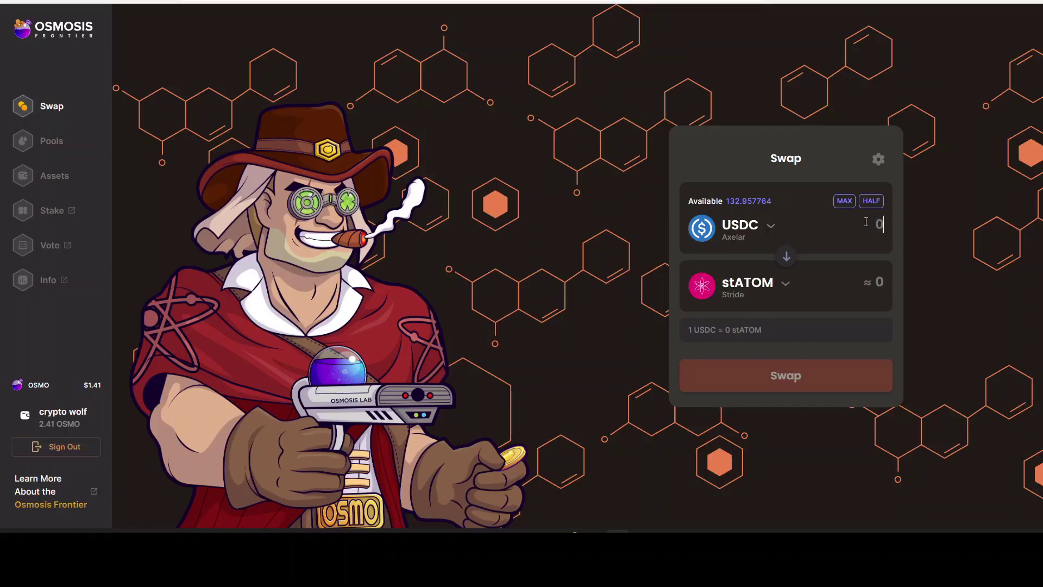
{"action": "type", "text": "50"}
Step: Change the pair to USDC into ATOM with 100 USDC, about 6.29 ATOM
{"action": "left_click", "coordinate": [759, 235]}
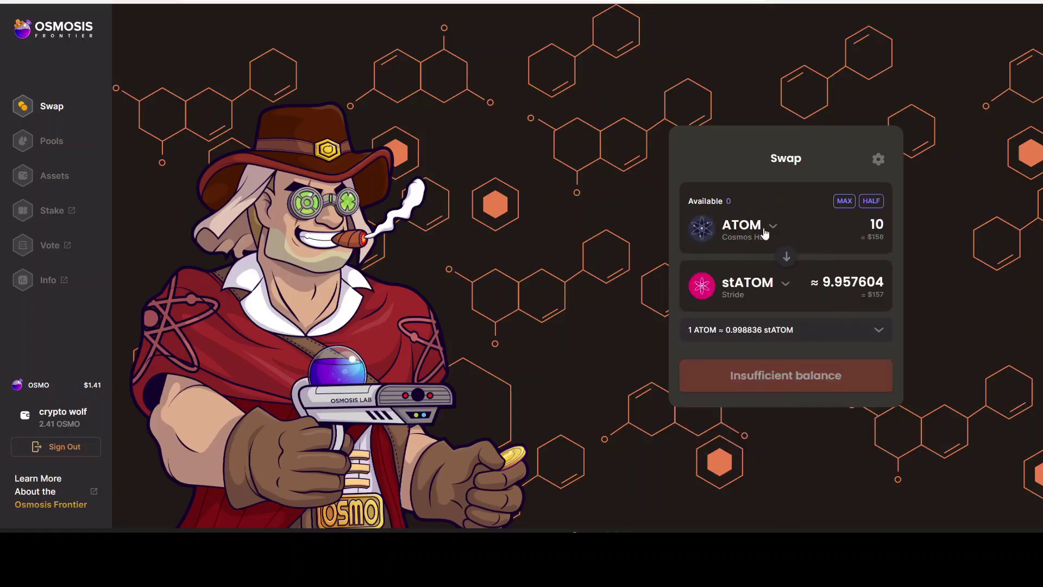
{"action": "left_click", "coordinate": [765, 233]}
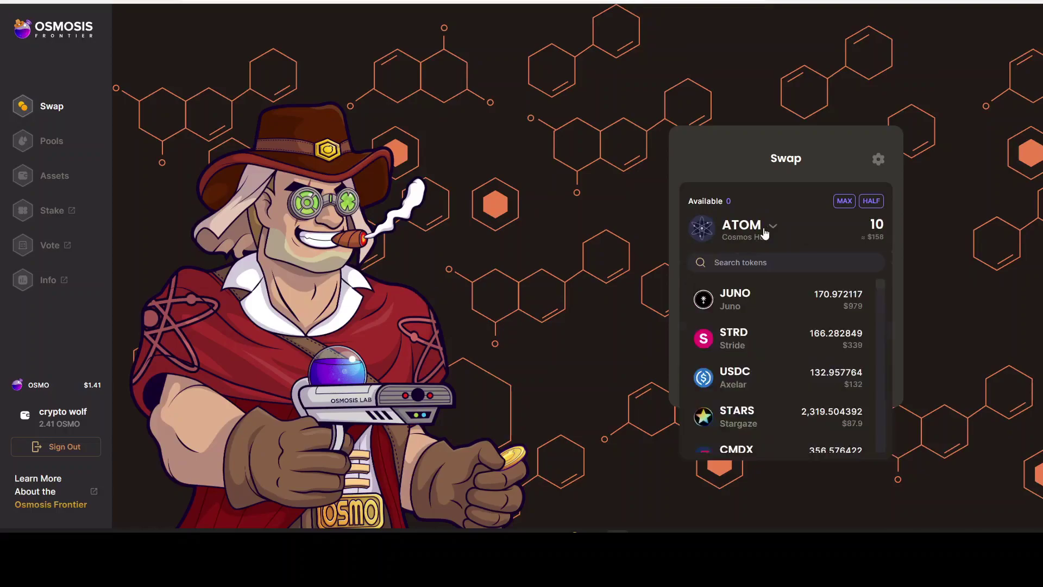
{"action": "left_click", "coordinate": [751, 385]}
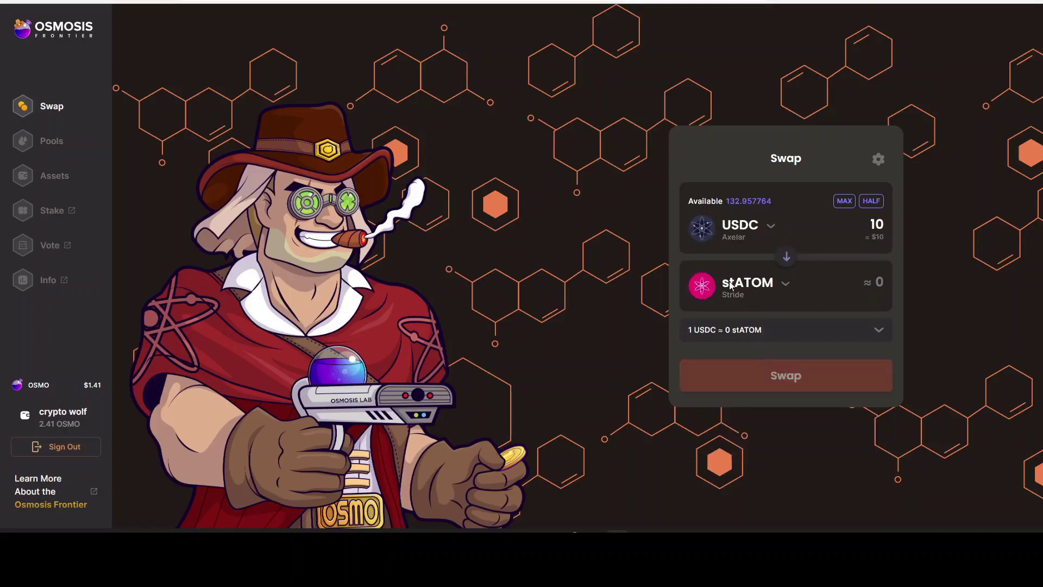
{"action": "left_click", "coordinate": [734, 294]}
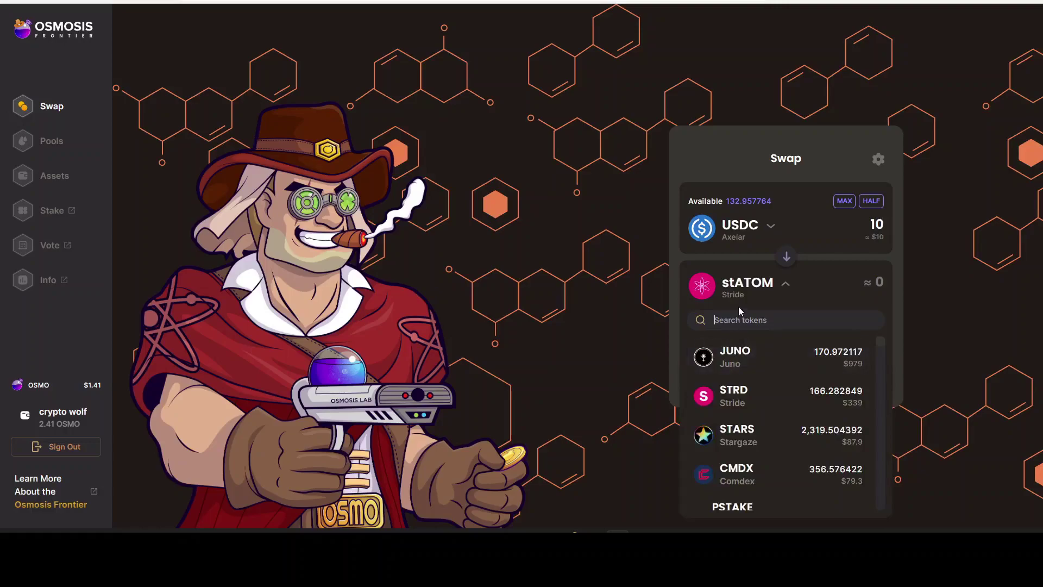
{"action": "type", "text": "at"}
{"action": "left_click", "coordinate": [745, 355]}
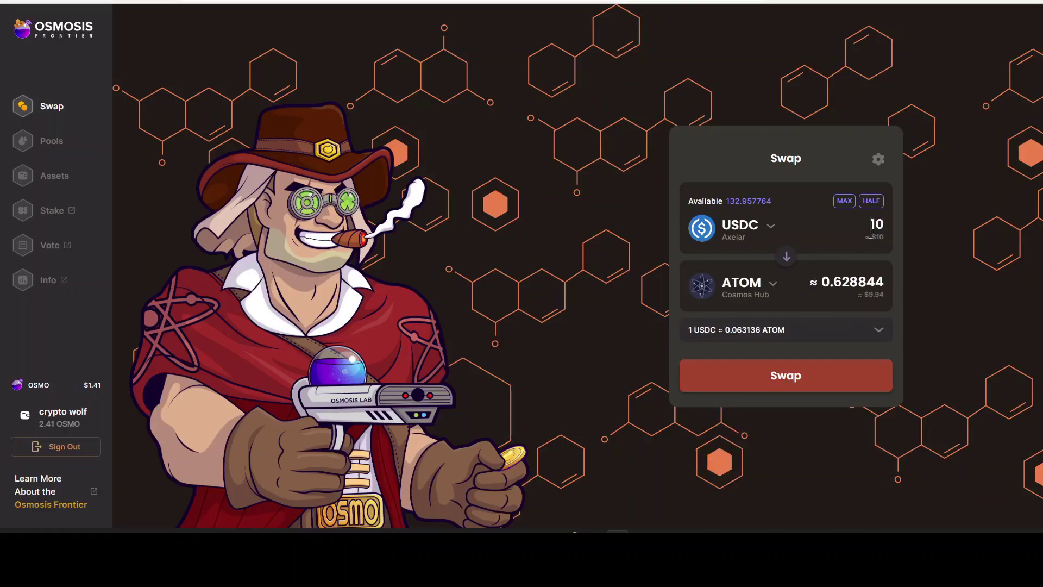
{"action": "type", "text": "0"}
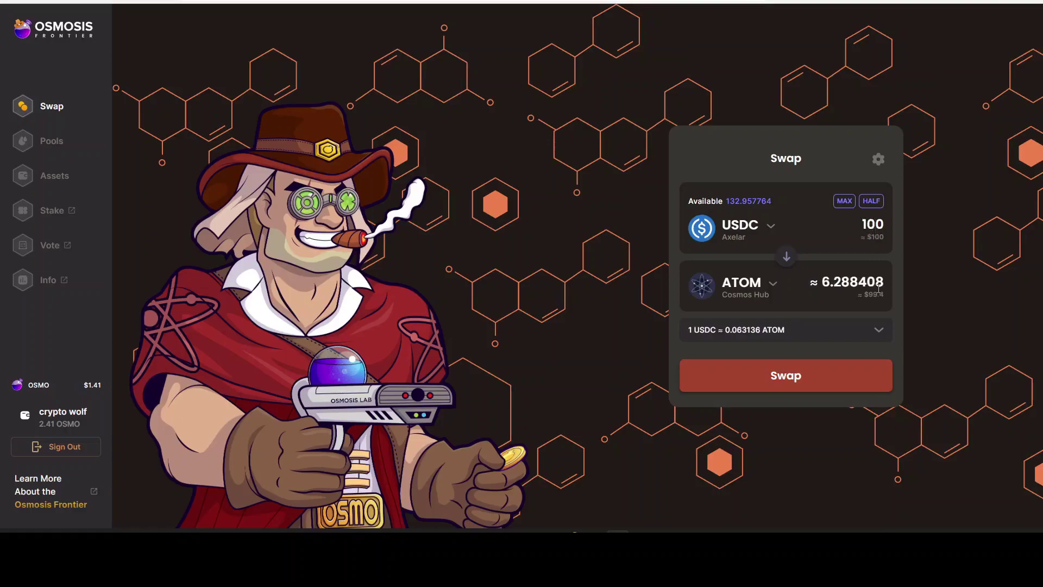
Step: Submit the 100 USDC-to-ATOM swap with a low fee, then flip the pair to ATOM-to-USDC
{"action": "left_click", "coordinate": [787, 373]}
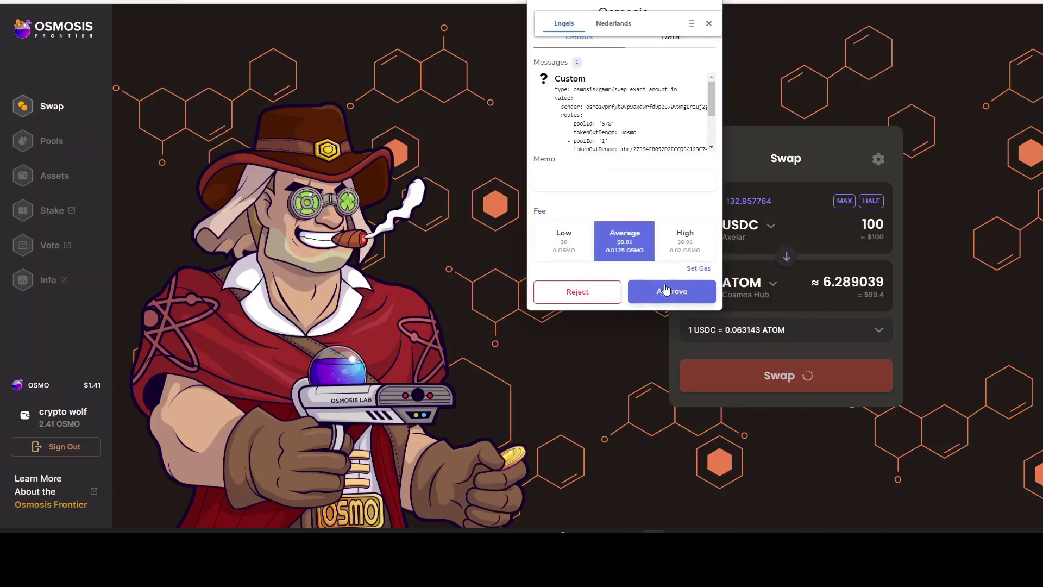
{"action": "left_click", "coordinate": [672, 292]}
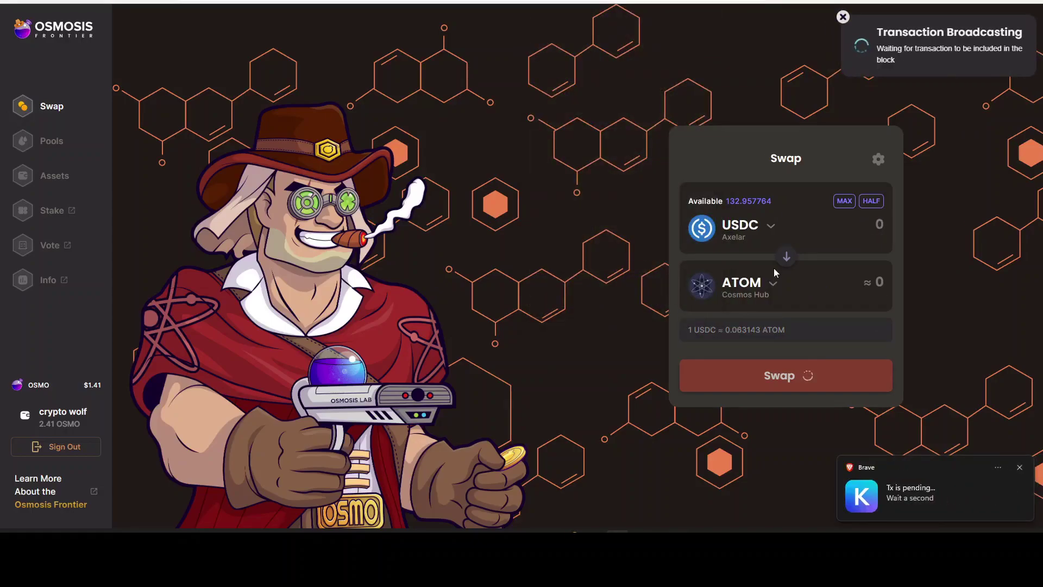
{"action": "left_click", "coordinate": [784, 256]}
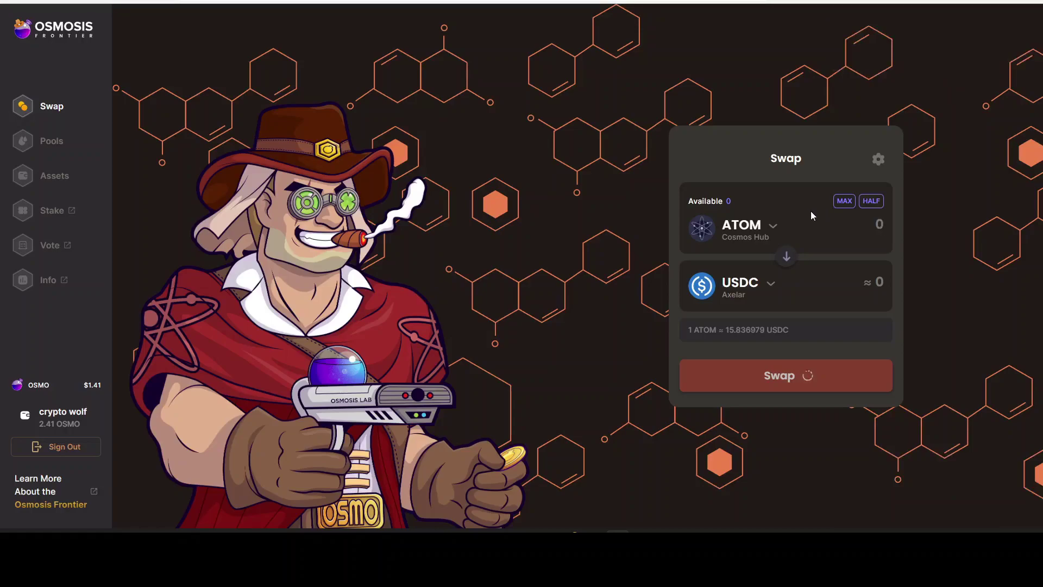
Step: Set up an ATOM-to-stATOM swap using half the ATOM balance, about 3.144532 ATOM
{"action": "left_click", "coordinate": [766, 287]}
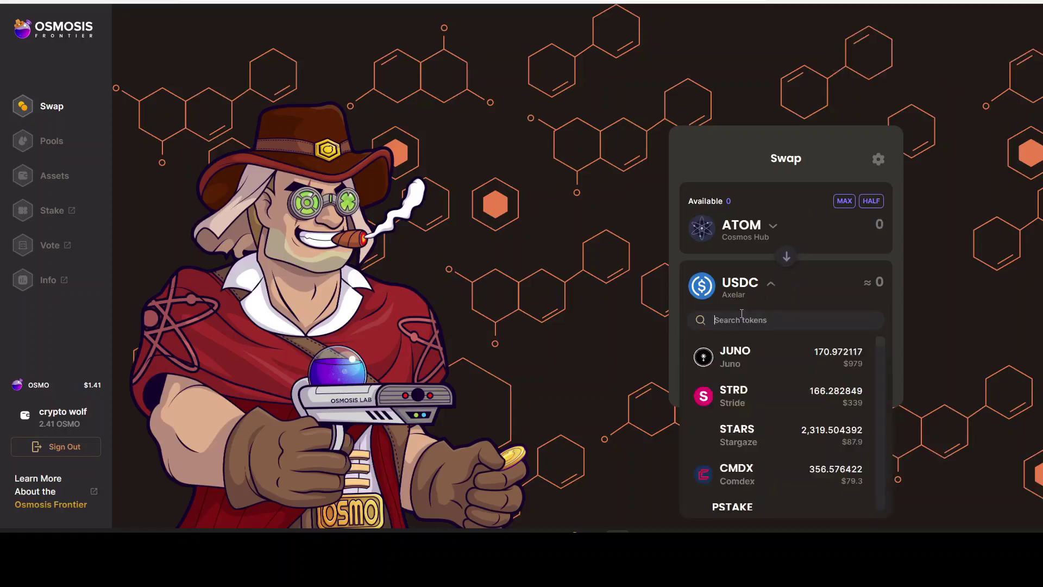
{"action": "type", "text": "st"}
{"action": "left_click", "coordinate": [745, 356]}
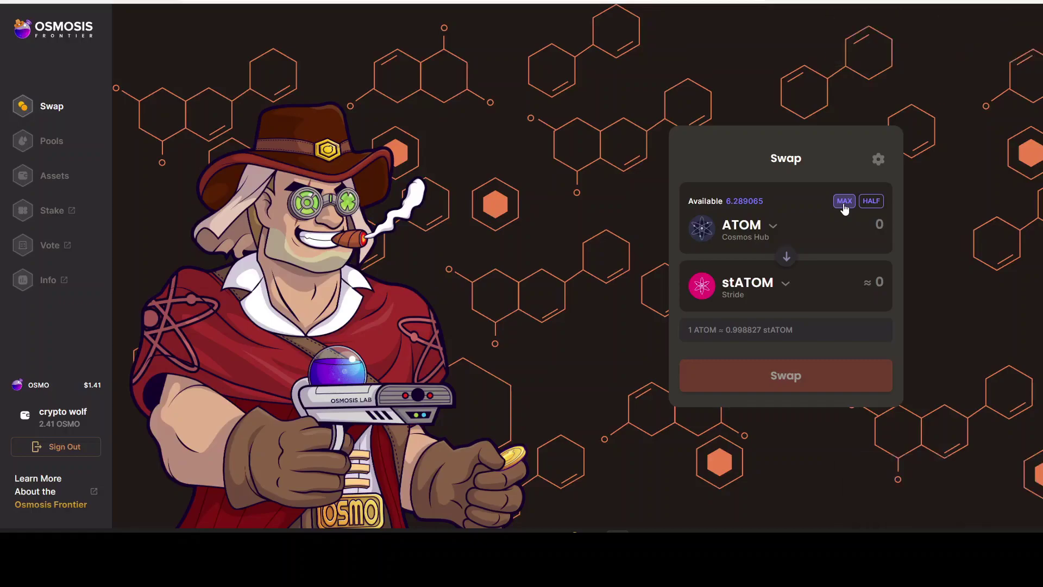
{"action": "left_click", "coordinate": [844, 201]}
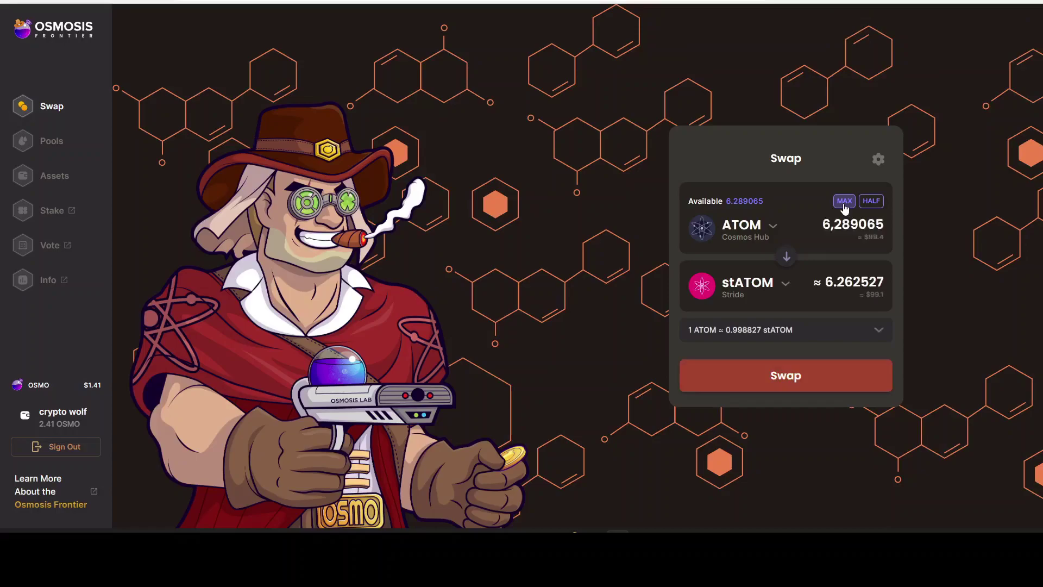
{"action": "left_click", "coordinate": [871, 201]}
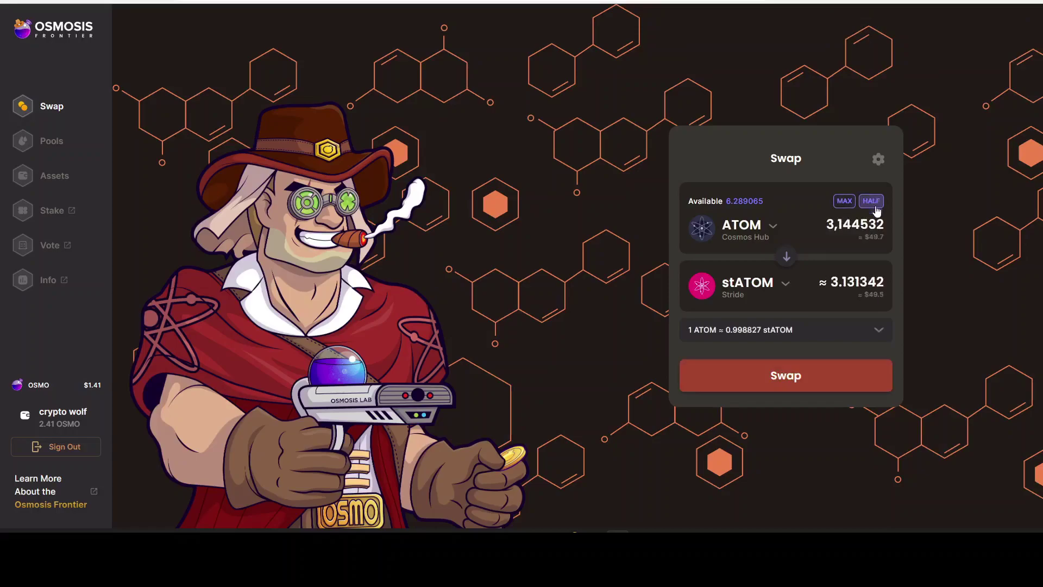
Step: Submit the ATOM-to-stATOM swap with a low fee, approving it in Keplr
{"action": "left_click", "coordinate": [780, 380]}
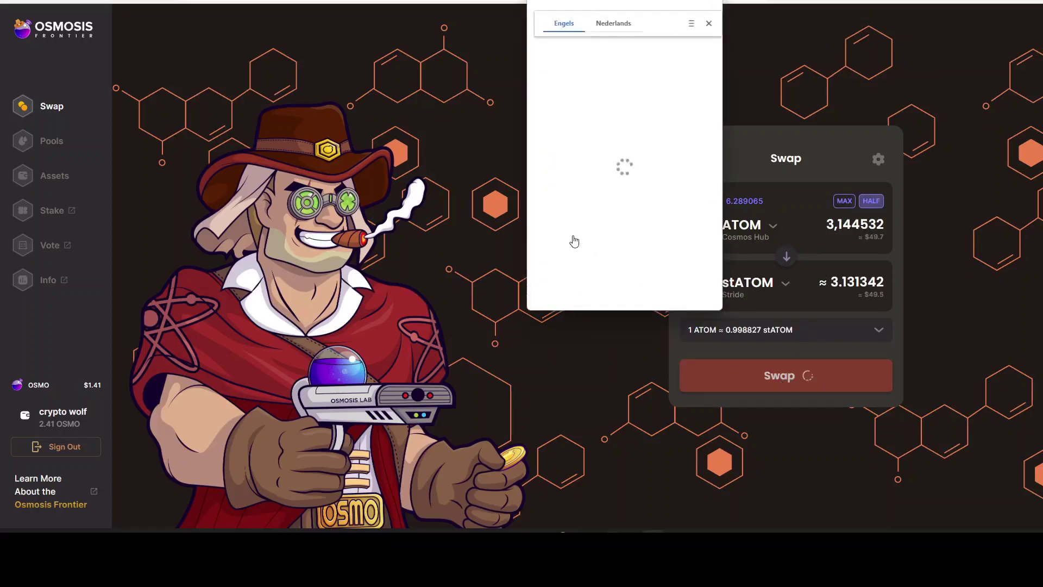
{"action": "left_click", "coordinate": [564, 238]}
{"action": "left_click", "coordinate": [654, 292]}
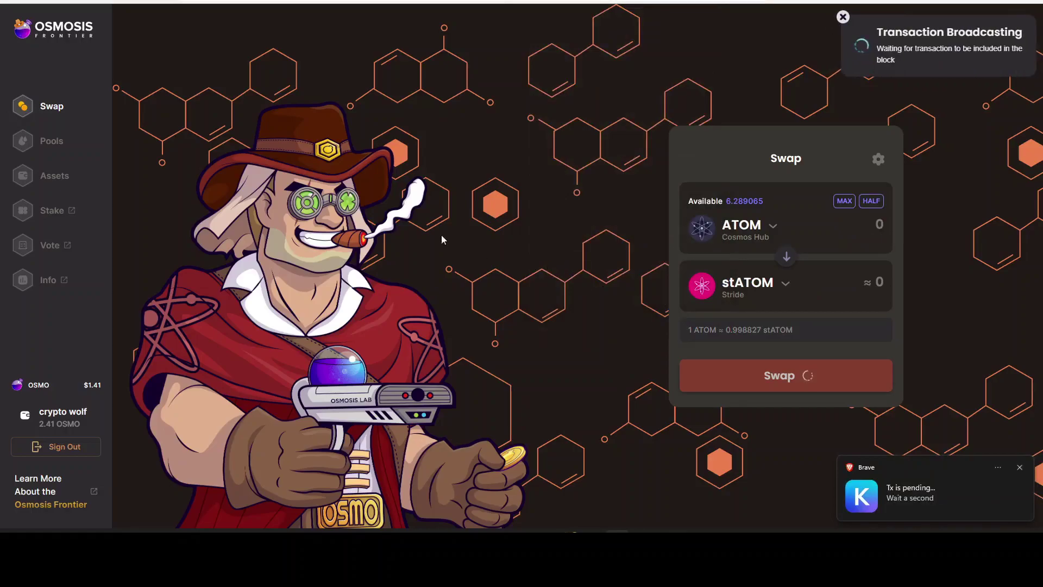
Step: Check the 3.14 ATOM and 3.13 stATOM balances, then open pool #803 ATOM/stATOM
{"action": "left_click", "coordinate": [44, 181]}
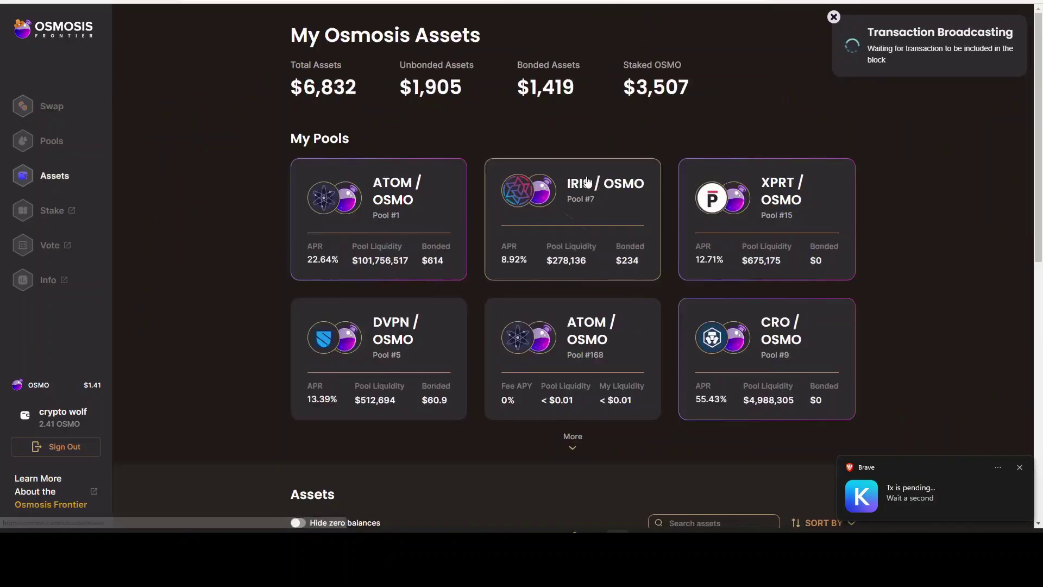
{"action": "scroll", "coordinate": [588, 187], "scroll_direction": "down", "scroll_amount": 4}
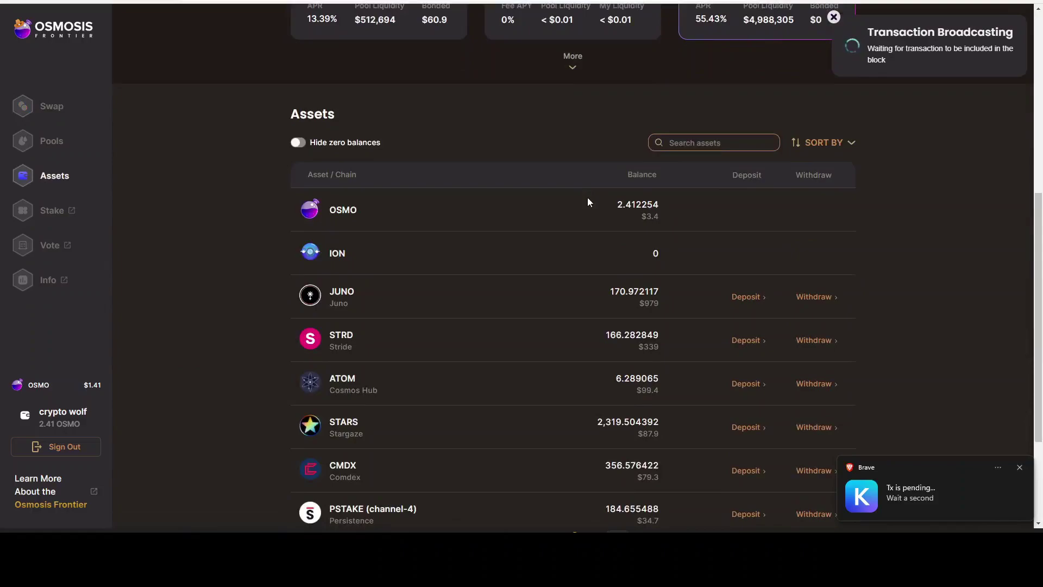
{"action": "scroll", "coordinate": [51, 141], "scroll_direction": "up", "scroll_amount": 5}
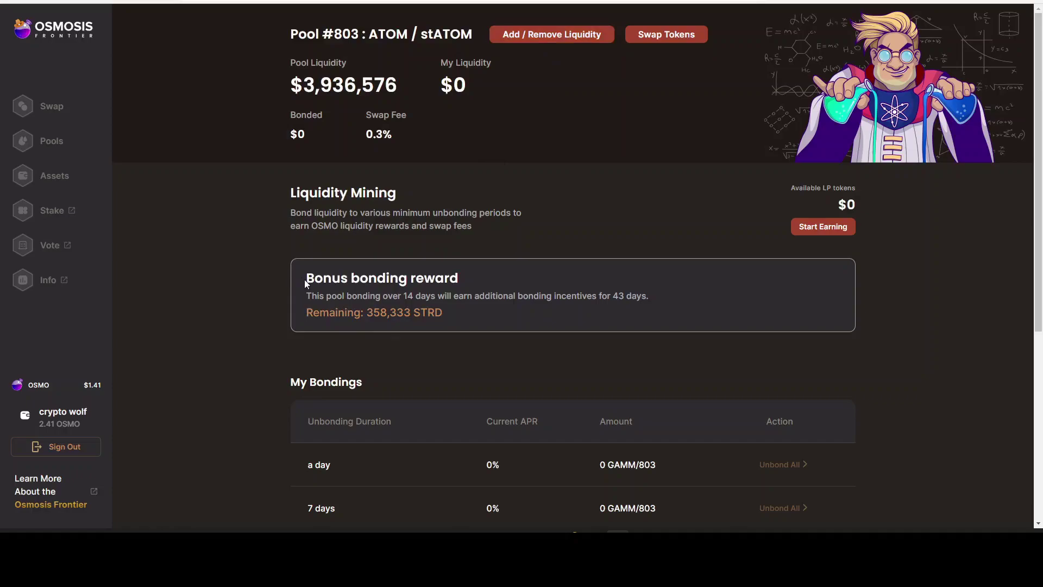
{"action": "left_click_drag", "start_coordinate": [304, 278], "coordinate": [646, 299]}
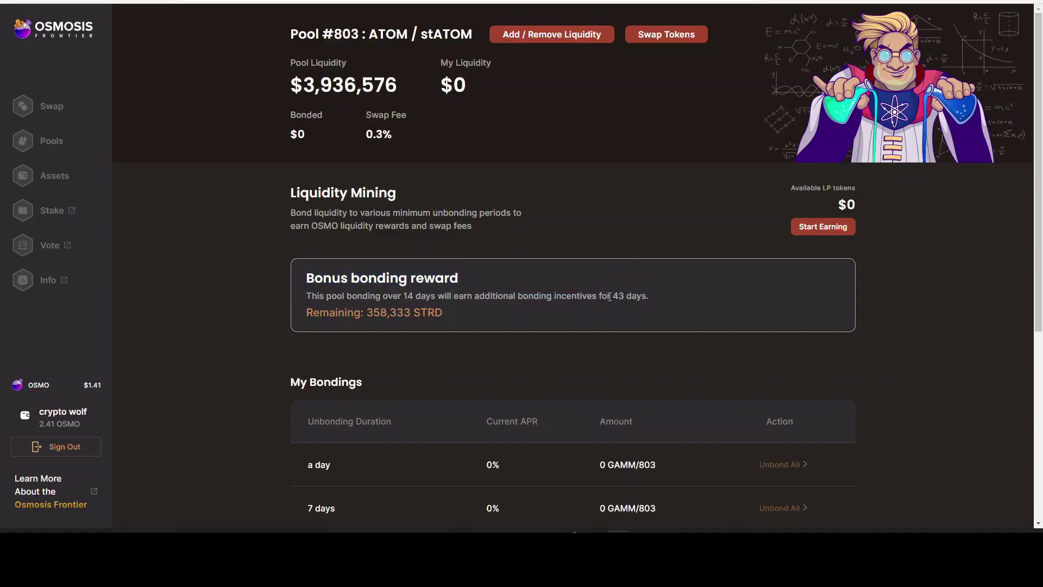
{"action": "left_click", "coordinate": [556, 35]}
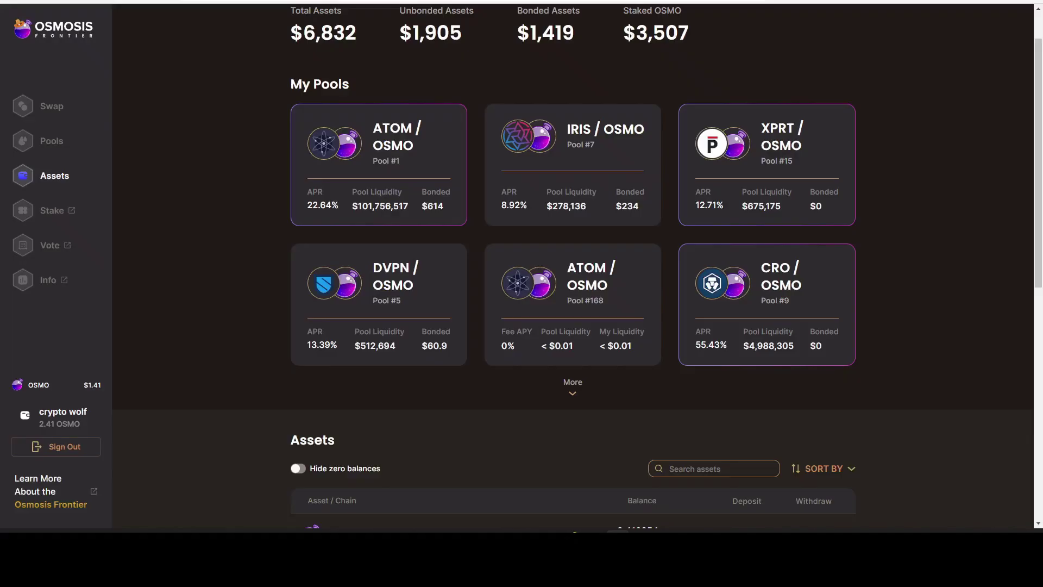
{"action": "scroll", "coordinate": [573, 261], "scroll_direction": "down", "scroll_amount": 7}
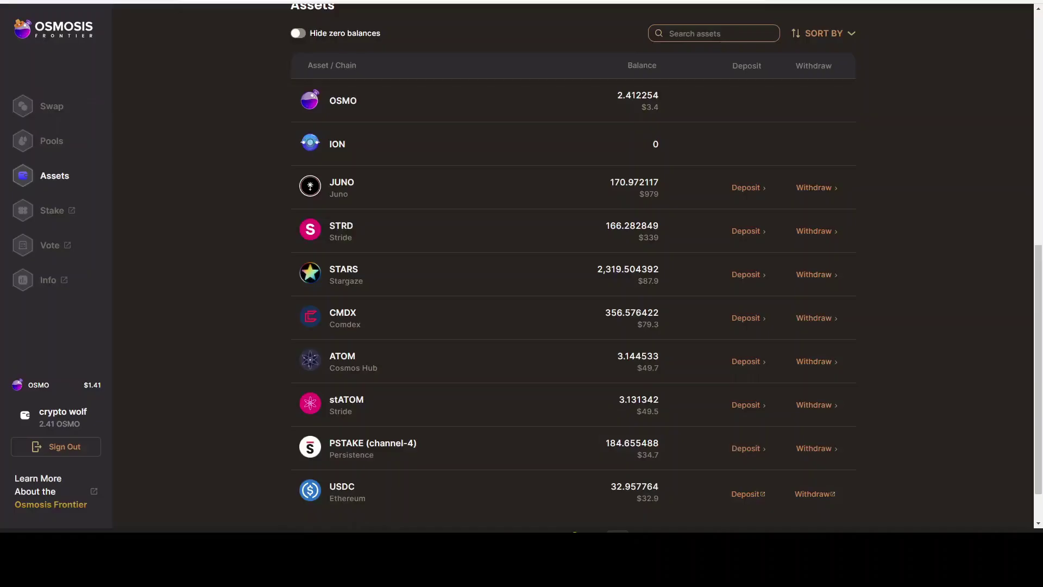
{"action": "left_click", "coordinate": [37, 154]}
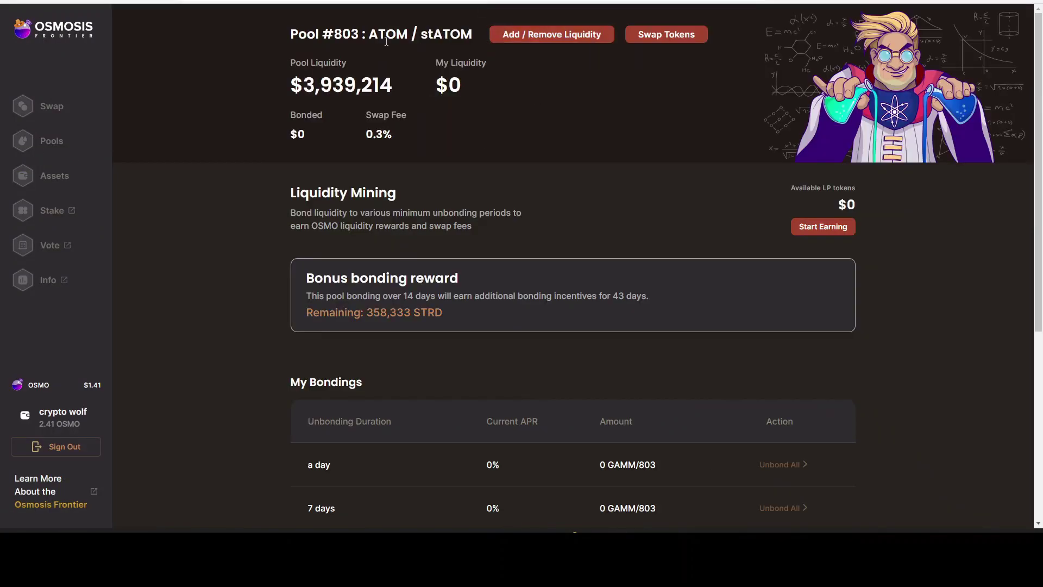
Step: Deposit the maximum ATOM and stATOM (about 3.14 and 3.13) into pool #803 with a low Keplr fee
{"action": "left_click", "coordinate": [544, 34]}
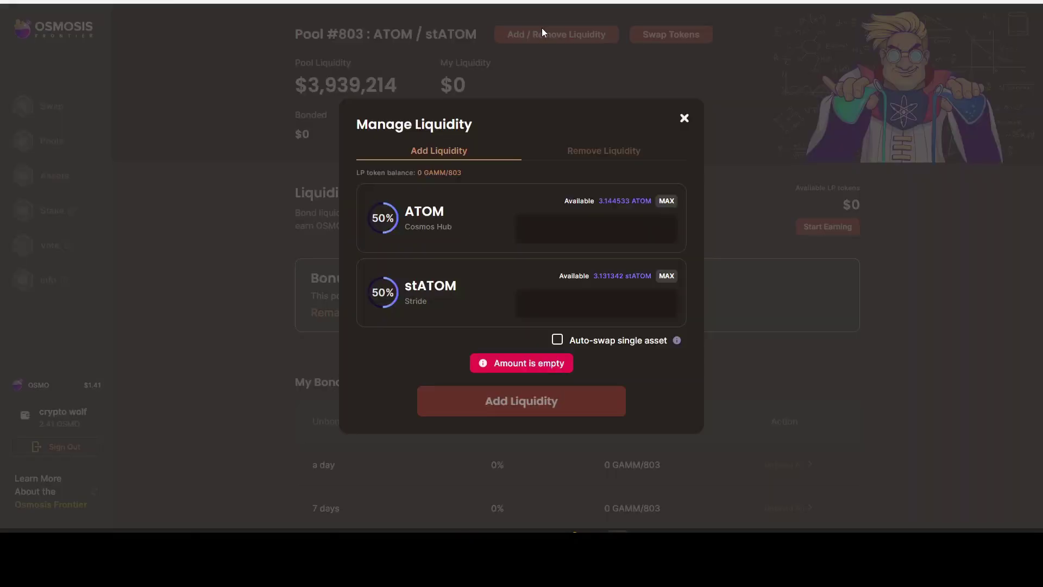
{"action": "left_click", "coordinate": [665, 200]}
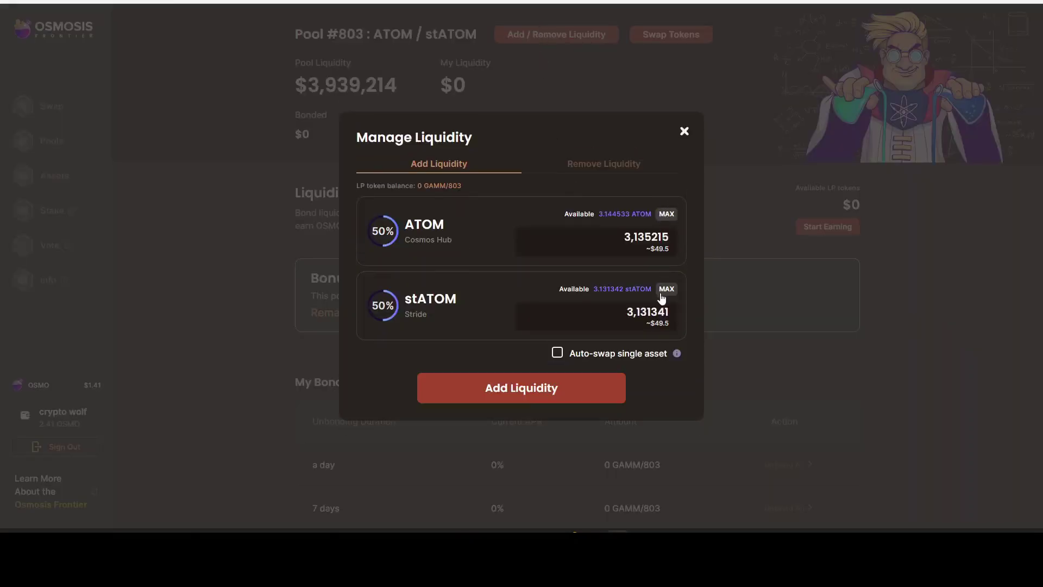
{"action": "left_click", "coordinate": [510, 384]}
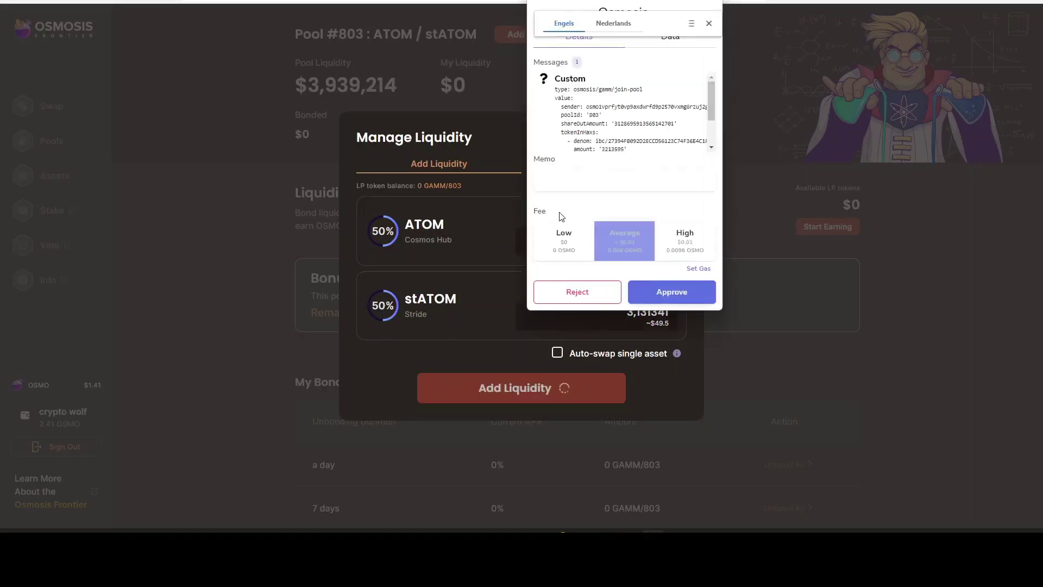
{"action": "left_click", "coordinate": [563, 239]}
{"action": "left_click", "coordinate": [657, 288]}
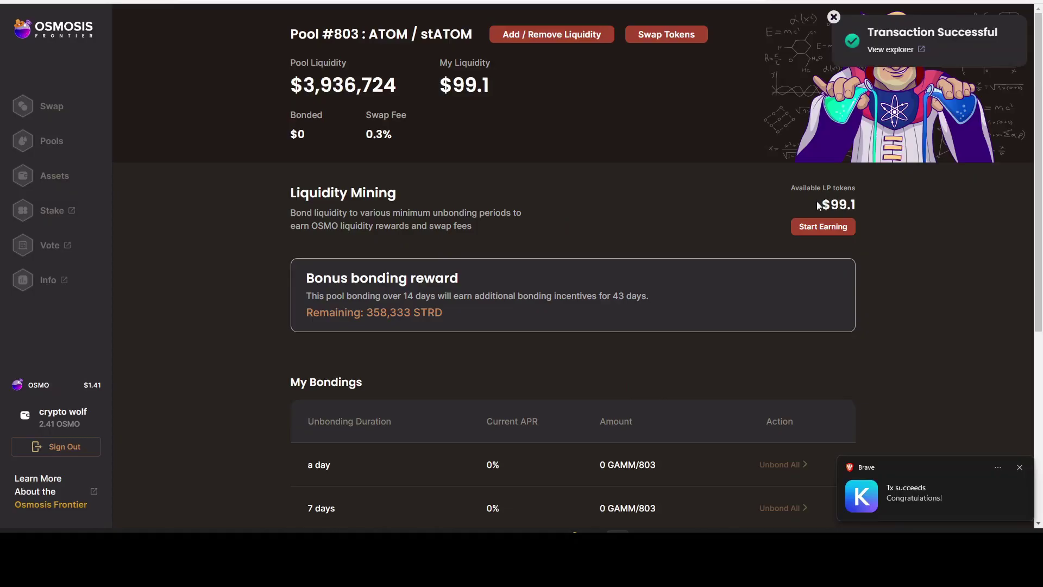
{"action": "left_click_drag", "start_coordinate": [816, 202], "coordinate": [877, 203]}
Step: Bond all 3.128695 GAMM/803 LP tokens with a one-day unbonding period
{"action": "left_click", "coordinate": [824, 228]}
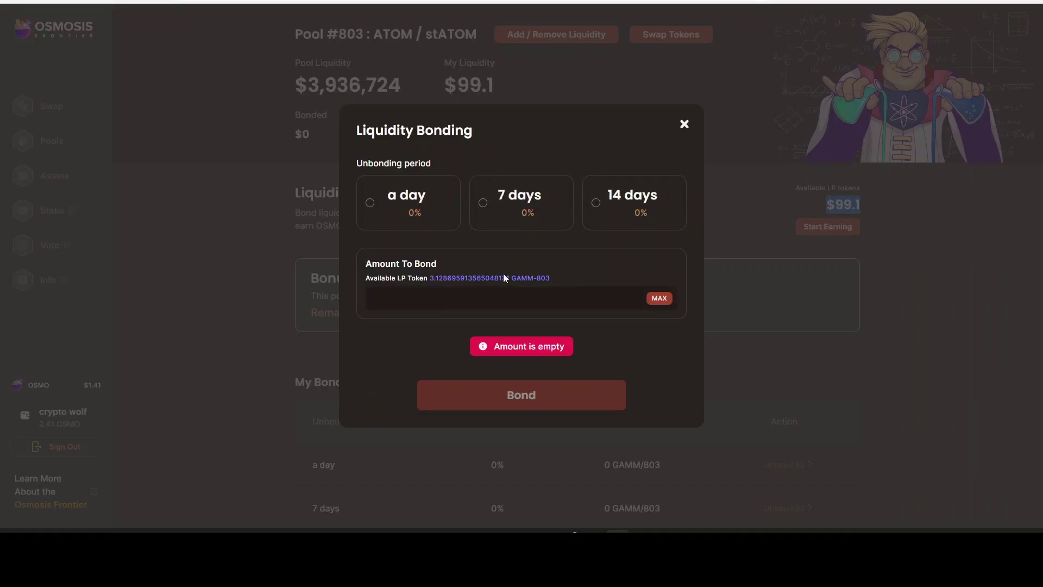
{"action": "left_click", "coordinate": [391, 199]}
{"action": "left_click", "coordinate": [659, 297]}
{"action": "key", "text": "ctrl+a"}
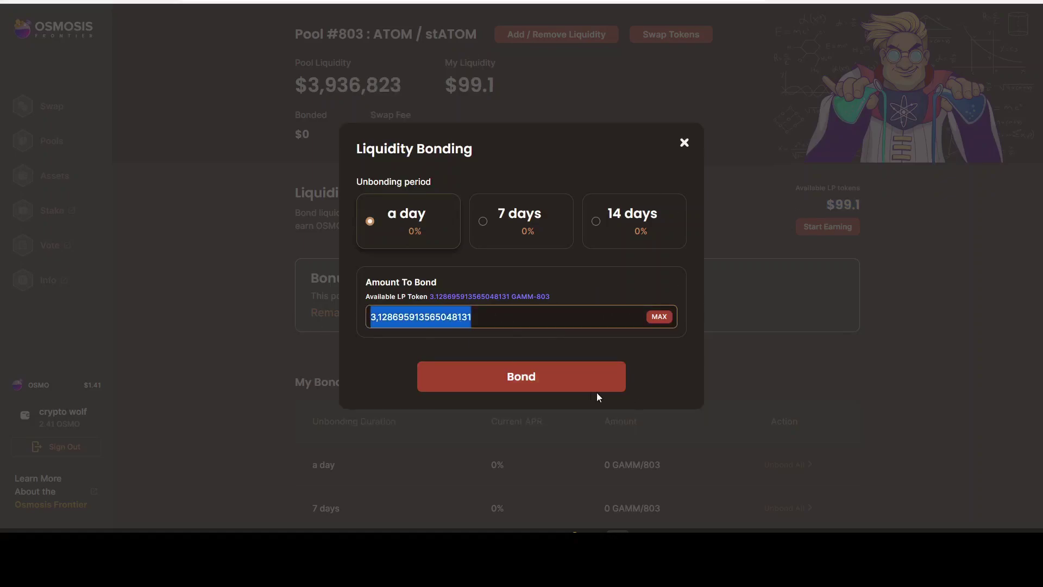
{"action": "left_click", "coordinate": [529, 378]}
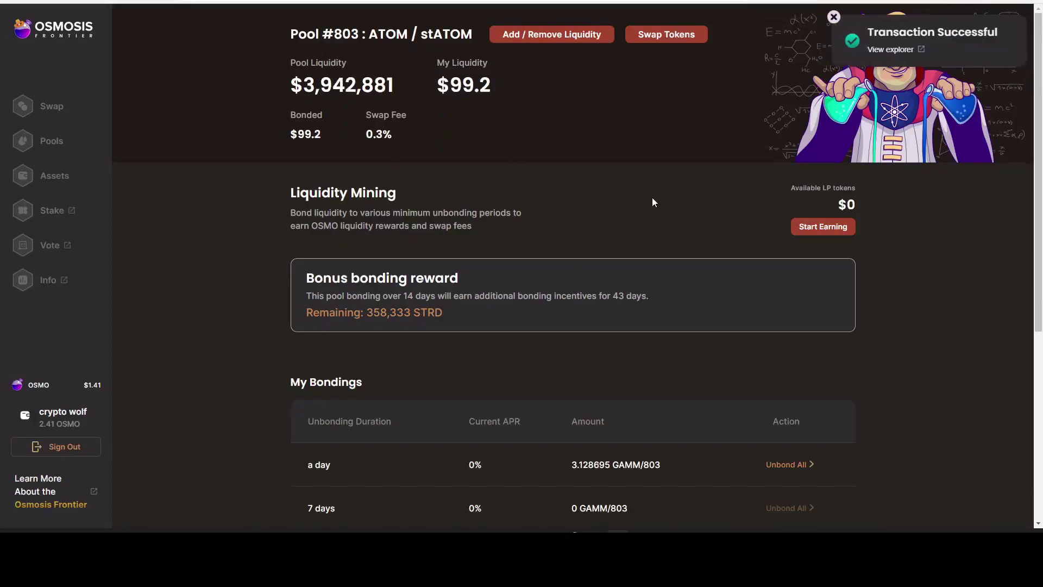
{"action": "left_click_drag", "start_coordinate": [363, 284], "coordinate": [490, 269]}
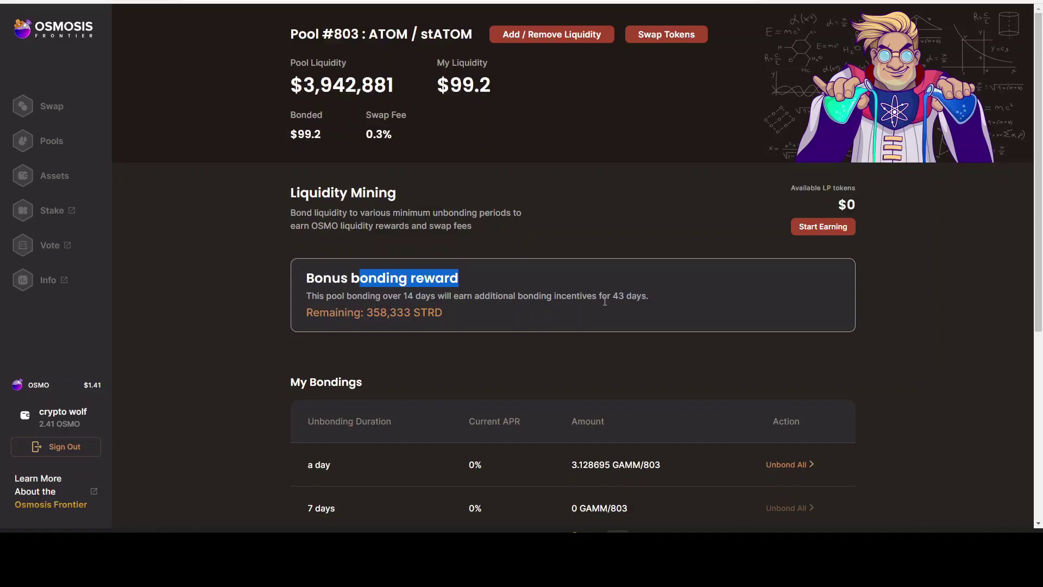
{"action": "scroll", "coordinate": [605, 301], "scroll_direction": "down", "scroll_amount": 3}
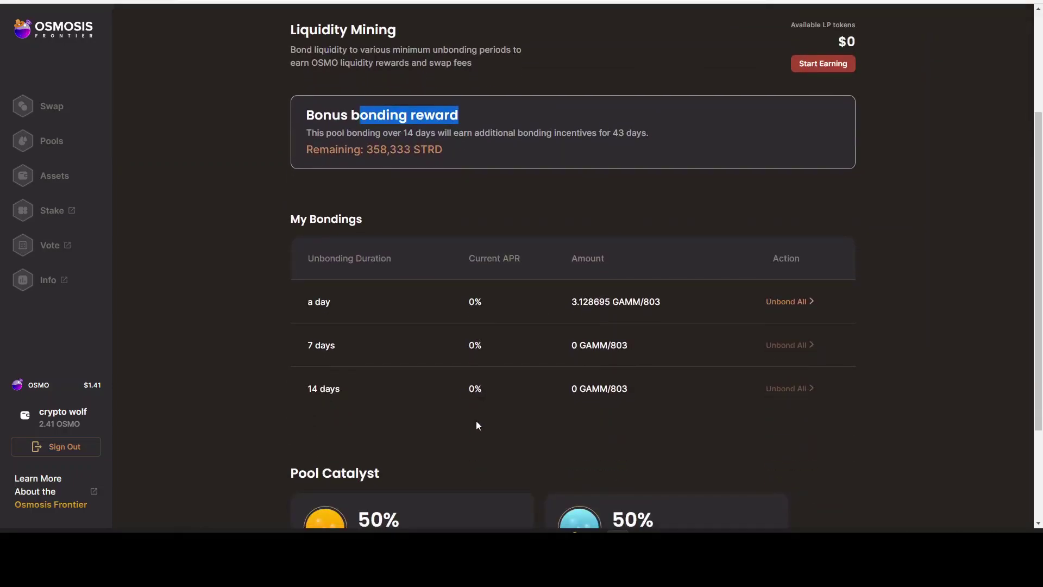
{"action": "scroll", "coordinate": [673, 331], "scroll_direction": "up", "scroll_amount": 3}
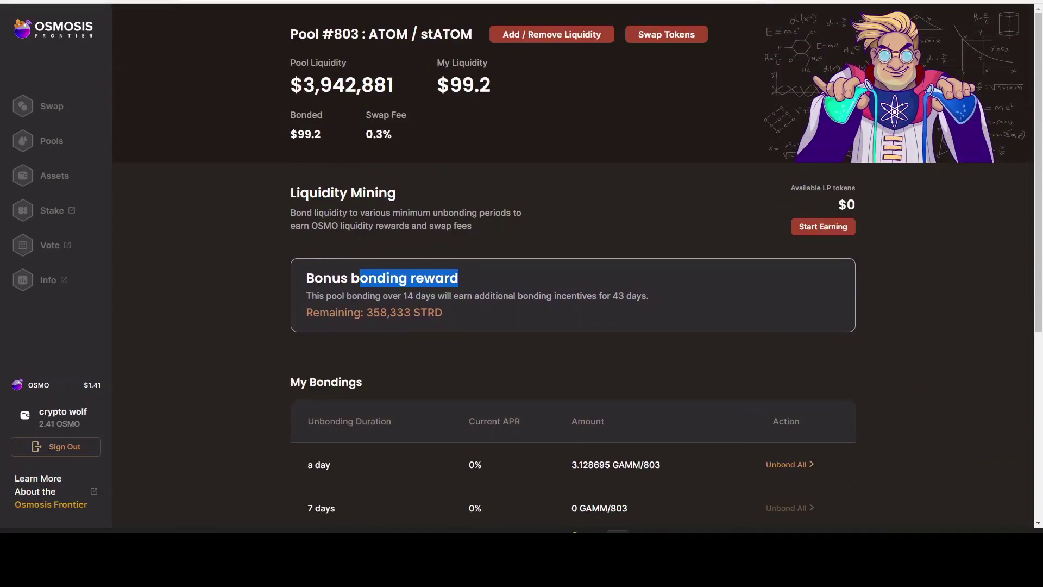
{"action": "scroll", "coordinate": [531, 288], "scroll_direction": "down", "scroll_amount": 5}
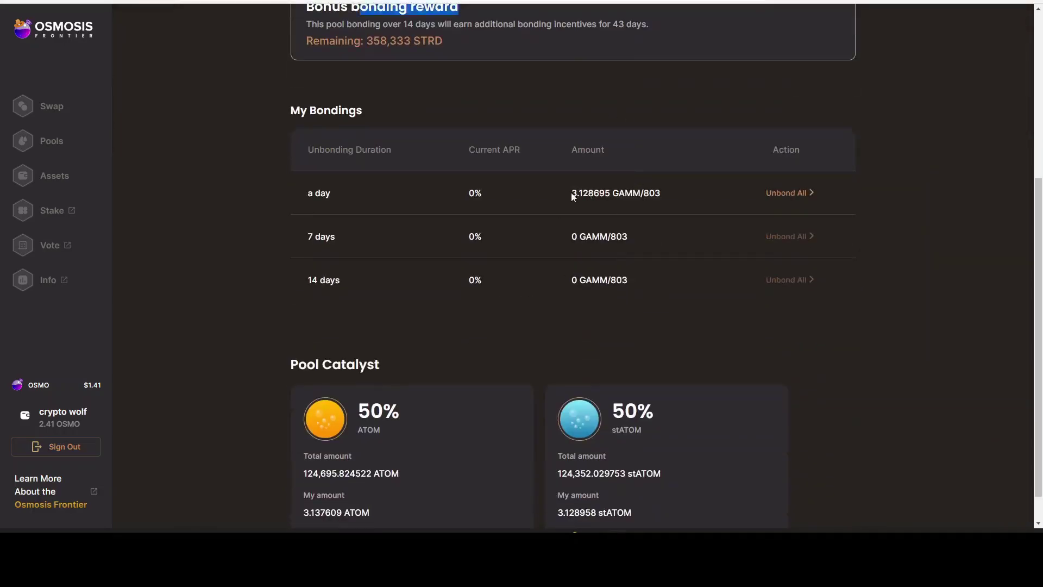
{"action": "left_click_drag", "start_coordinate": [571, 192], "coordinate": [634, 223]}
{"action": "scroll", "coordinate": [524, 318], "scroll_direction": "down", "scroll_amount": 1}
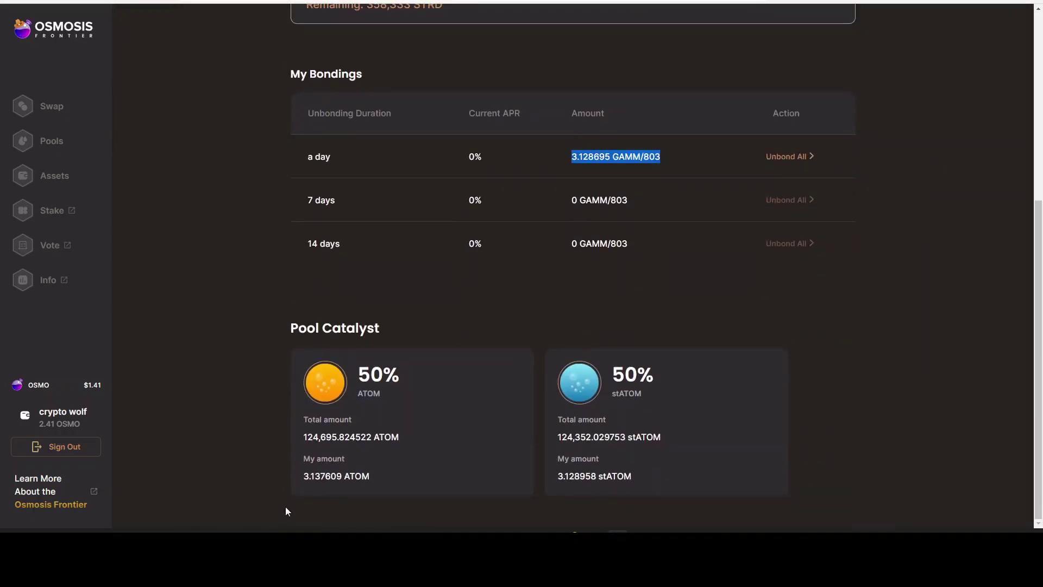
{"action": "left_click_drag", "start_coordinate": [298, 476], "coordinate": [424, 478]}
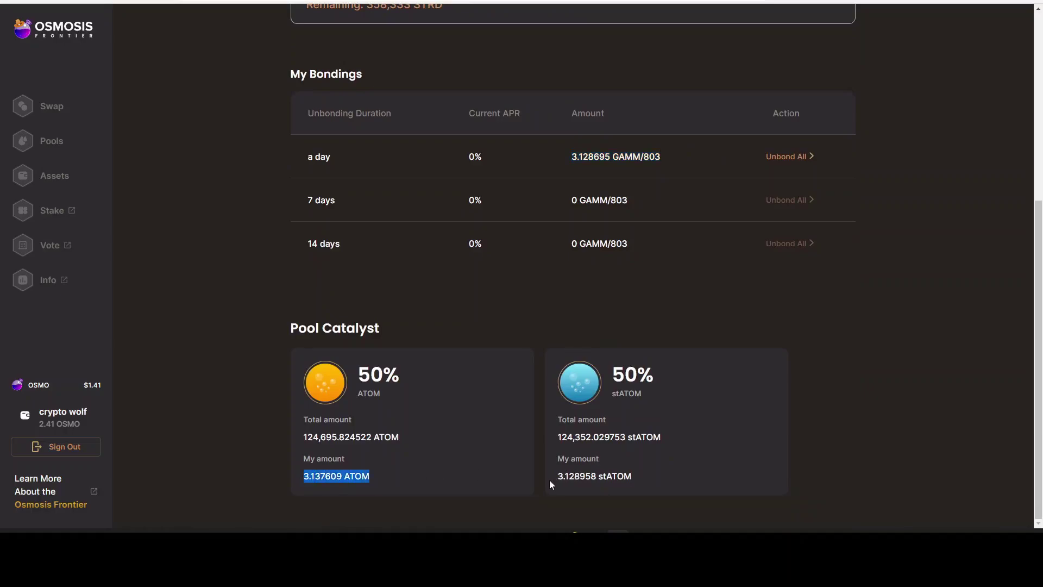
{"action": "left_click_drag", "start_coordinate": [554, 481], "coordinate": [729, 479]}
{"action": "left_click", "coordinate": [683, 326]}
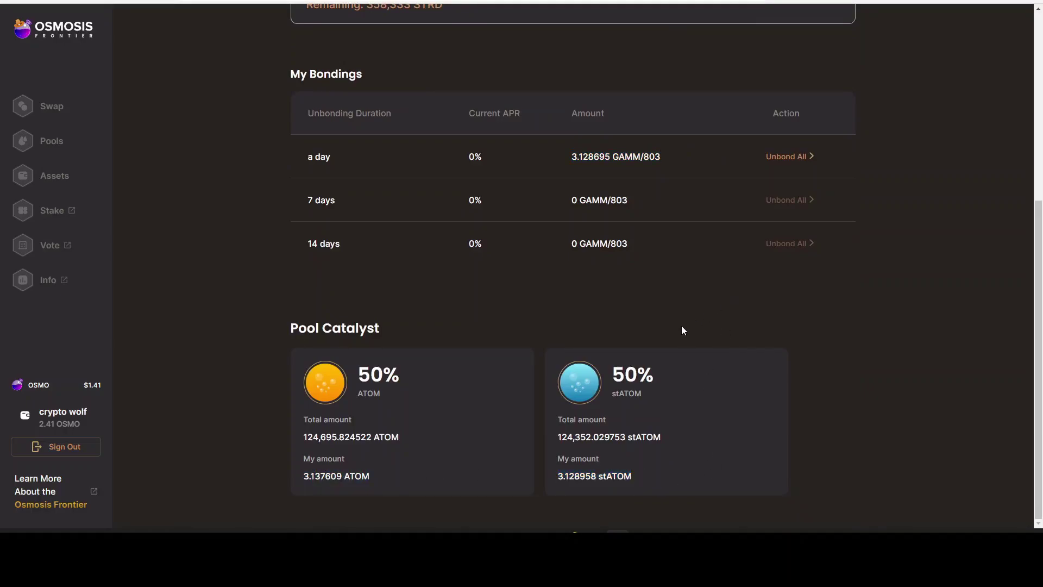
Step: Scroll up the pools page to view Active Pools and My Pools
{"action": "scroll", "coordinate": [689, 319], "scroll_direction": "up", "scroll_amount": 5}
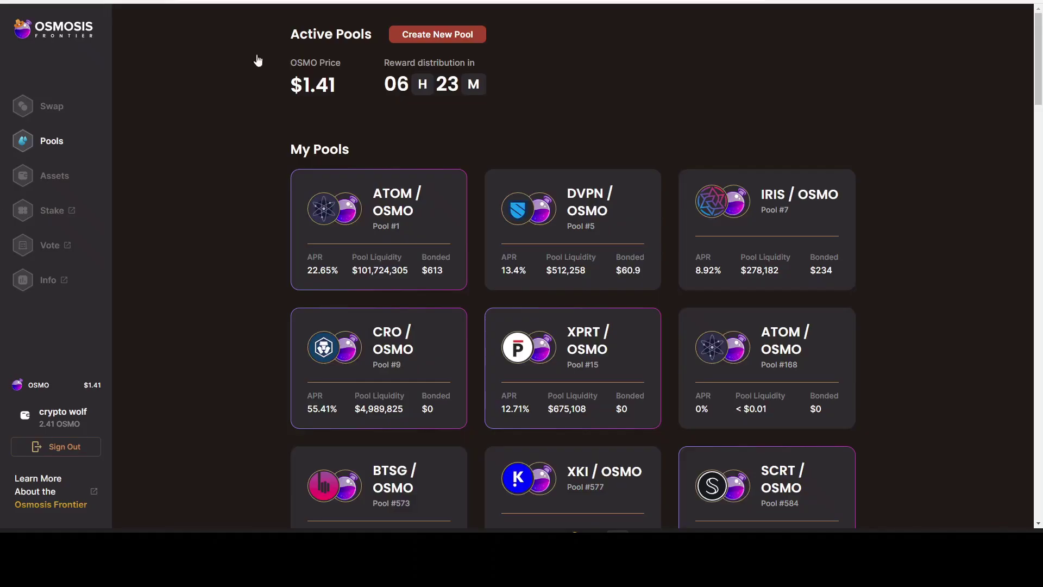
Step: Review the Assets balance list, including 166.28 STRD and 170.97 JUNO, with no ATOM or stATOM
{"action": "left_click", "coordinate": [42, 177]}
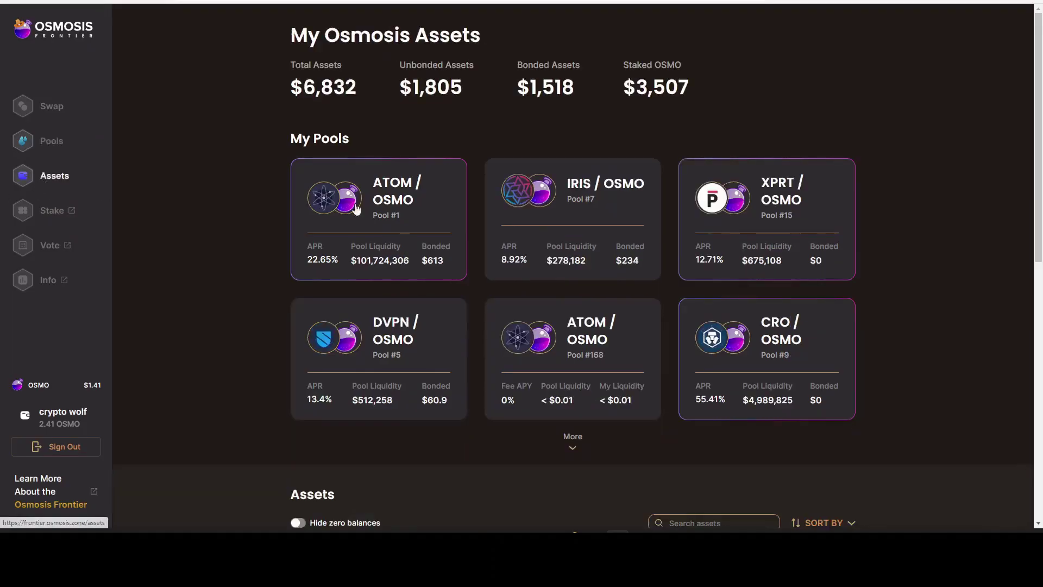
{"action": "scroll", "coordinate": [453, 198], "scroll_direction": "down", "scroll_amount": 5}
{"action": "scroll", "coordinate": [453, 198], "scroll_direction": "down", "scroll_amount": 4}
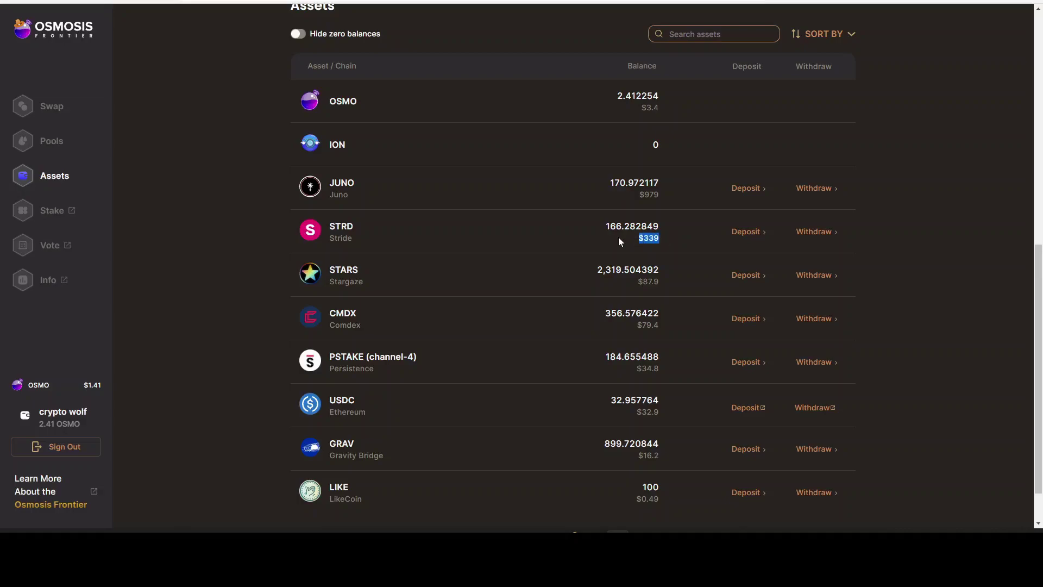
{"action": "left_click", "coordinate": [614, 237]}
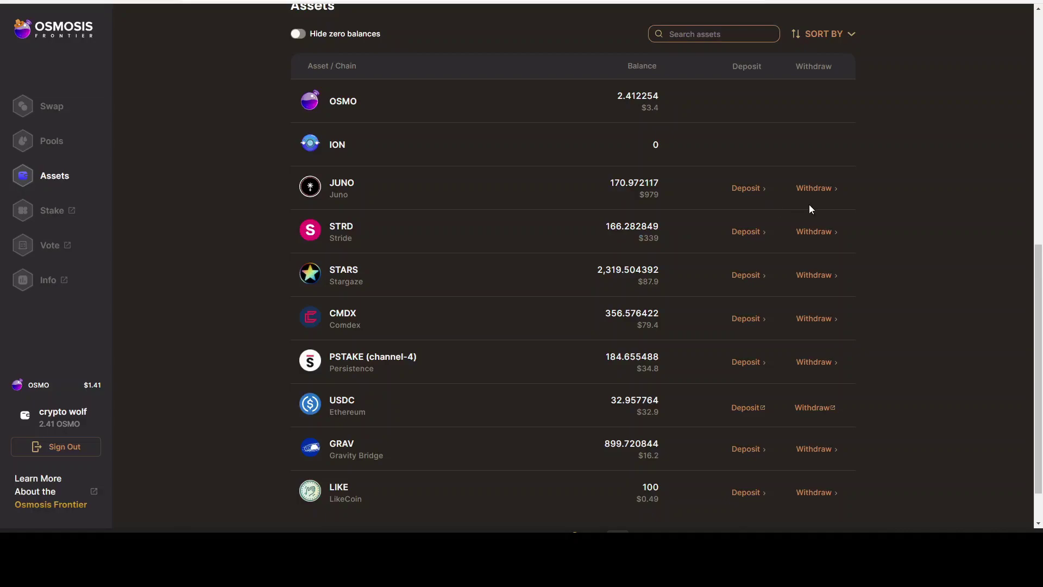